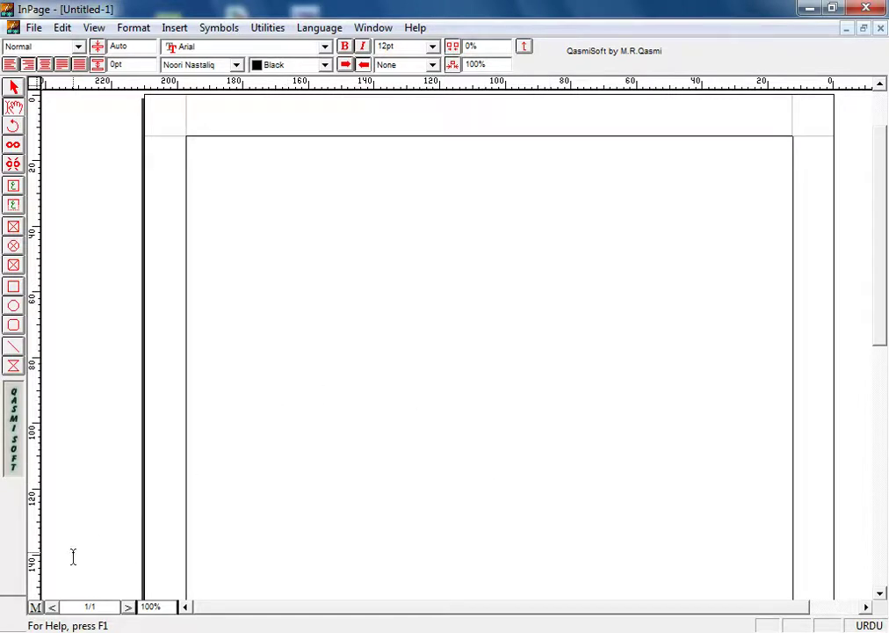
# - Switch to the master page and divide its main text frame into 3 columns
pyautogui.click(35, 609)
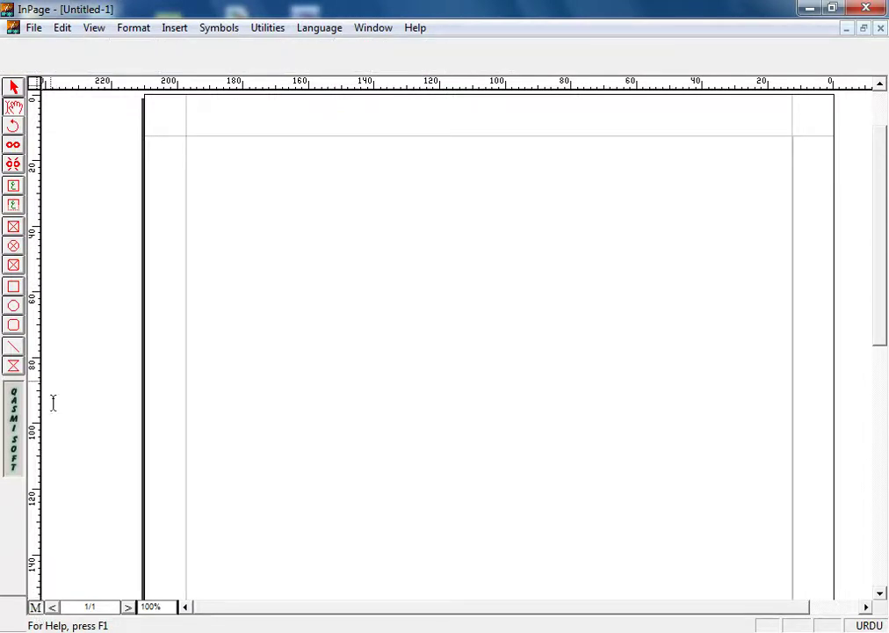
pyautogui.click(13, 87)
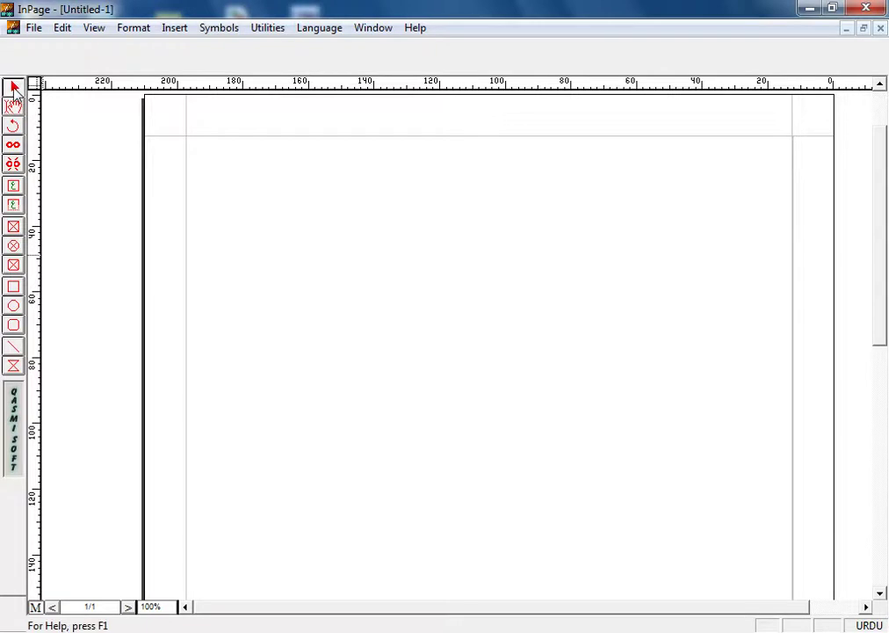
pyautogui.click(308, 155)
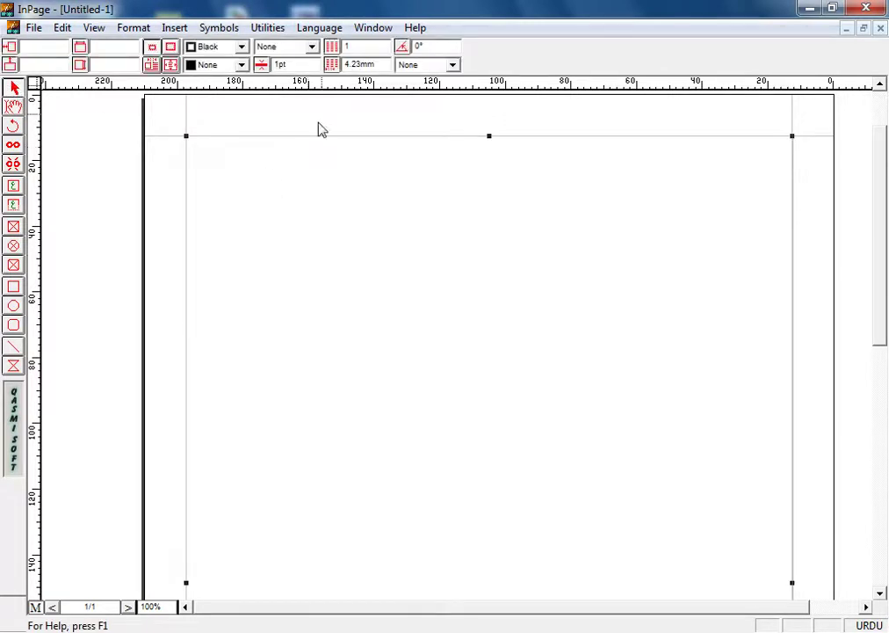
pyautogui.doubleClick(356, 49)
pyautogui.write('3')
pyautogui.press('Return')
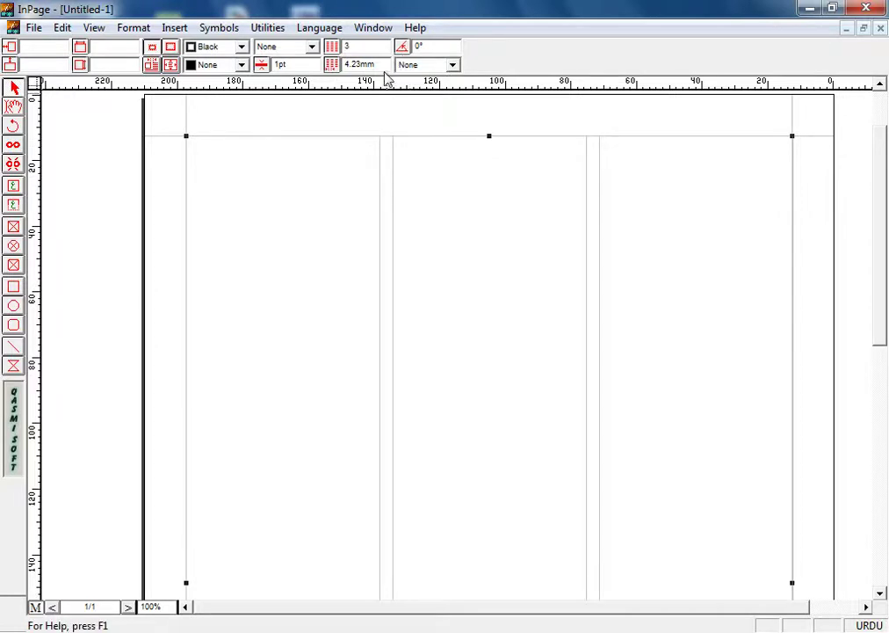
# - Set the gap between the text frame's columns to 2 mm
pyautogui.moveTo(382, 66); pyautogui.dragTo(343, 75)
pyautogui.write('2')
pyautogui.press('Return')
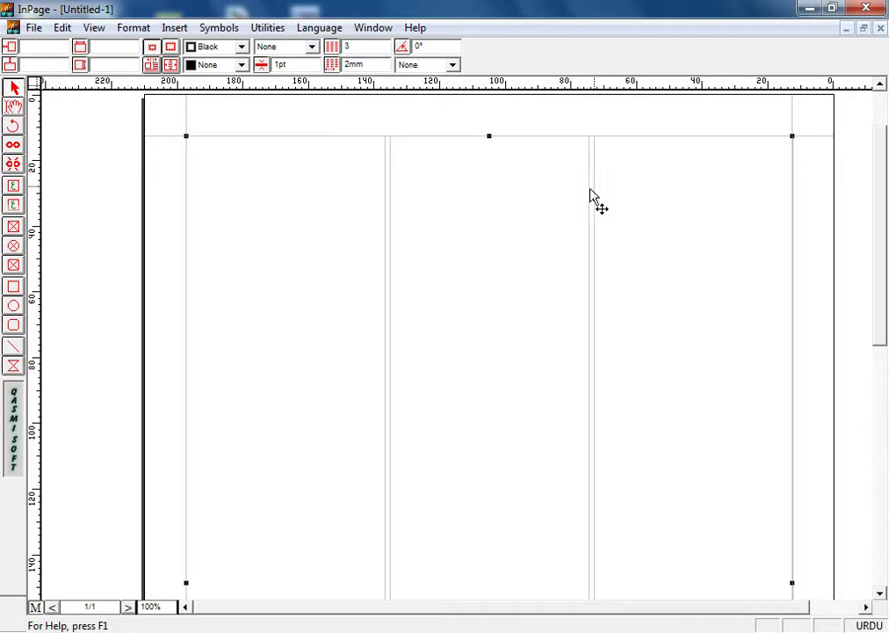
# - Set the gap between the text frame's columns to 3 mm
pyautogui.doubleClick(356, 64)
pyautogui.write('3')
pyautogui.press('Return')
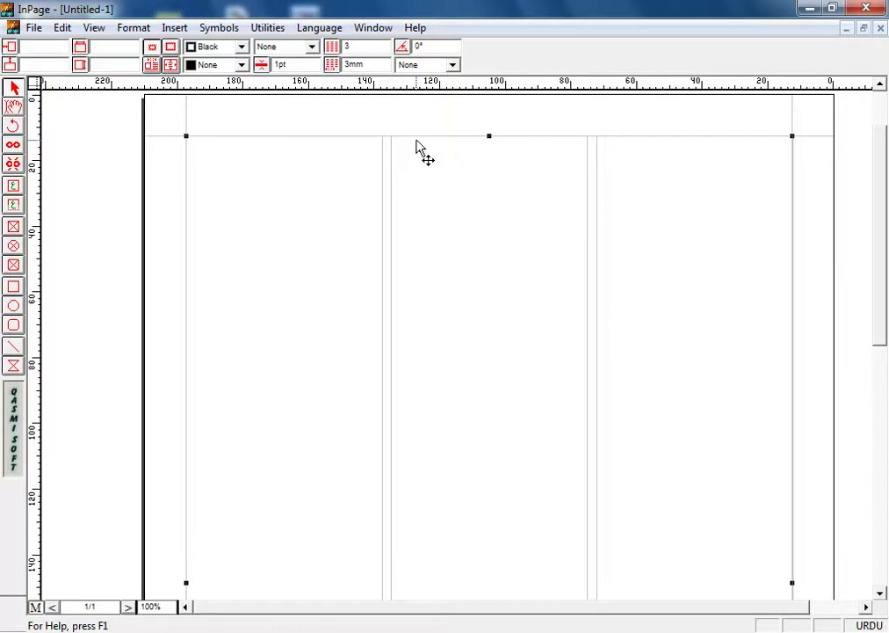
# - Draw a title text box about 60 mm wide across the head of the page's rightmost column and enter "مشرق" in it
pyautogui.click(15, 205)
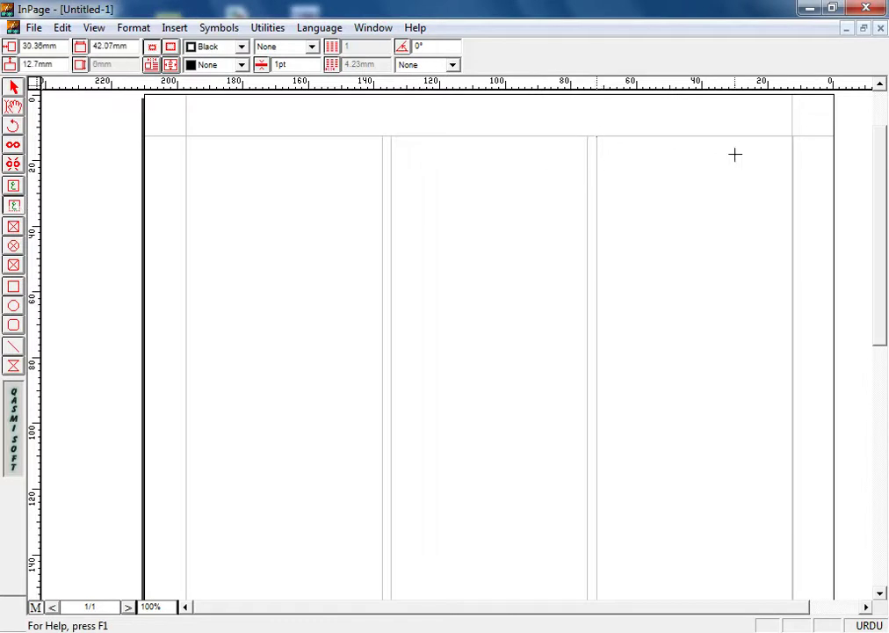
pyautogui.moveTo(793, 159); pyautogui.dragTo(792, 160)
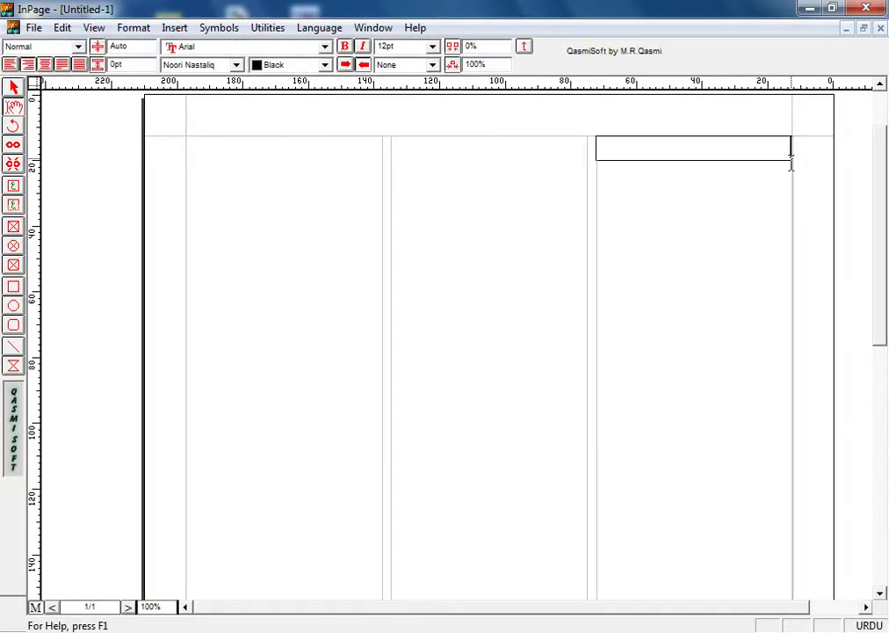
pyautogui.click(12, 191)
pyautogui.click(620, 148)
pyautogui.write('شرق')
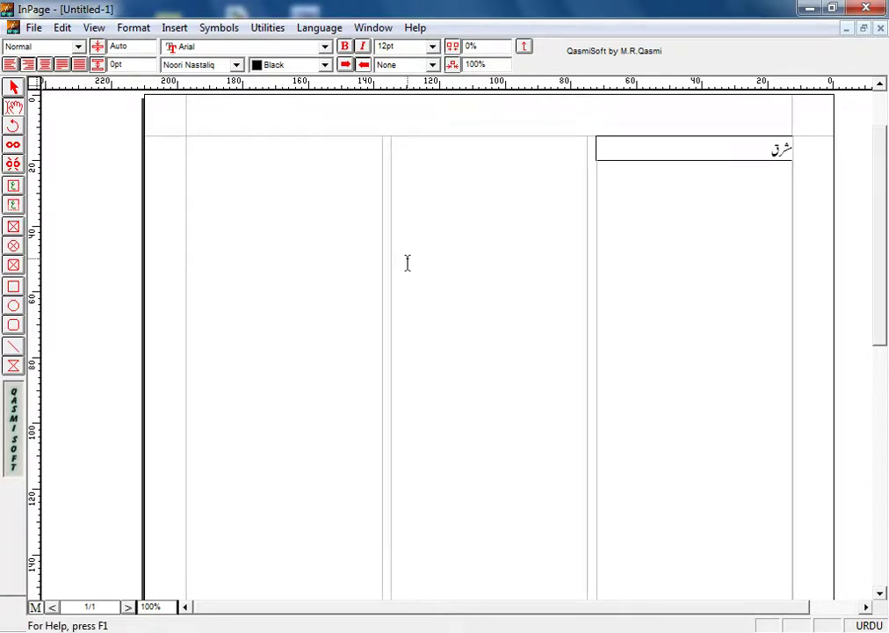
# - Enlarge the title word مشرق to 113 pt so it spans the full width of its box
pyautogui.moveTo(738, 151); pyautogui.dragTo(826, 147)
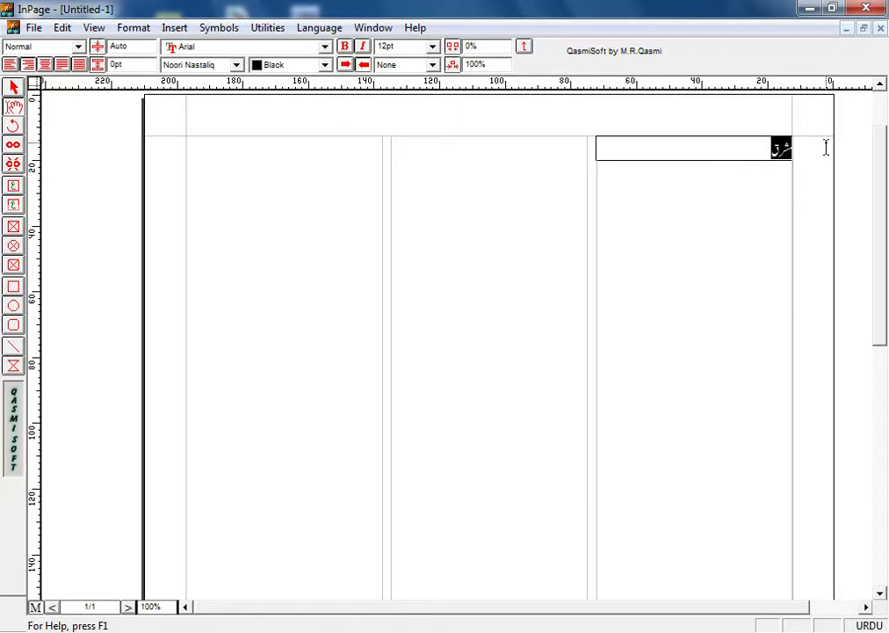
pyautogui.hotkey('ctrl', 'shift', '.')
pyautogui.hotkey('ctrl', 'shift', '.')
pyautogui.hotkey('ctrl', 'shift', '.')
pyautogui.hotkey('ctrl', 'shift', '.')
pyautogui.hotkey('ctrl', 'shift', '.')
pyautogui.hotkey('ctrl', 'shift', '.')
pyautogui.hotkey('ctrl', 'shift', '.')
pyautogui.hotkey('ctrl', 'shift', '.')
pyautogui.hotkey('ctrl', 'shift', '.')
pyautogui.hotkey('ctrl', 'shift', '.')
pyautogui.hotkey('ctrl', 'shift', '.')
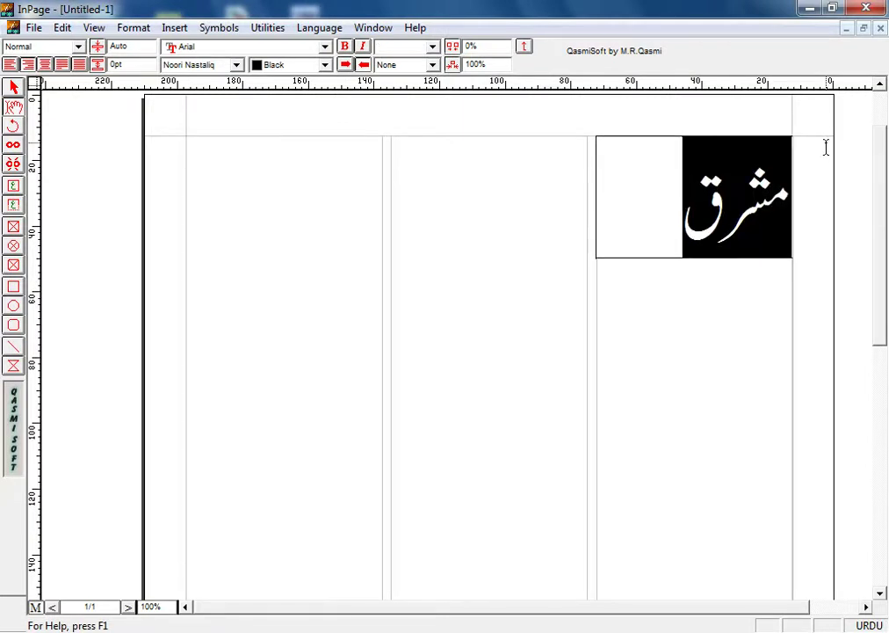
pyautogui.hotkey('ctrl', 'shift', '.')
pyautogui.hotkey('ctrl', 'shift', '.')
pyautogui.hotkey('ctrl', 'shift', '.')
pyautogui.hotkey('ctrl', 'shift', '.')
pyautogui.hotkey('ctrl', 'shift', '.')
pyautogui.hotkey('ctrl', 'shift', '.')
pyautogui.hotkey('ctrl', 'shift', '.')
pyautogui.hotkey('ctrl', 'shift', '.')
pyautogui.hotkey('ctrl', 'shift', '.')
pyautogui.hotkey('ctrl', 'shift', '.')
pyautogui.hotkey('ctrl', 'shift', '.')
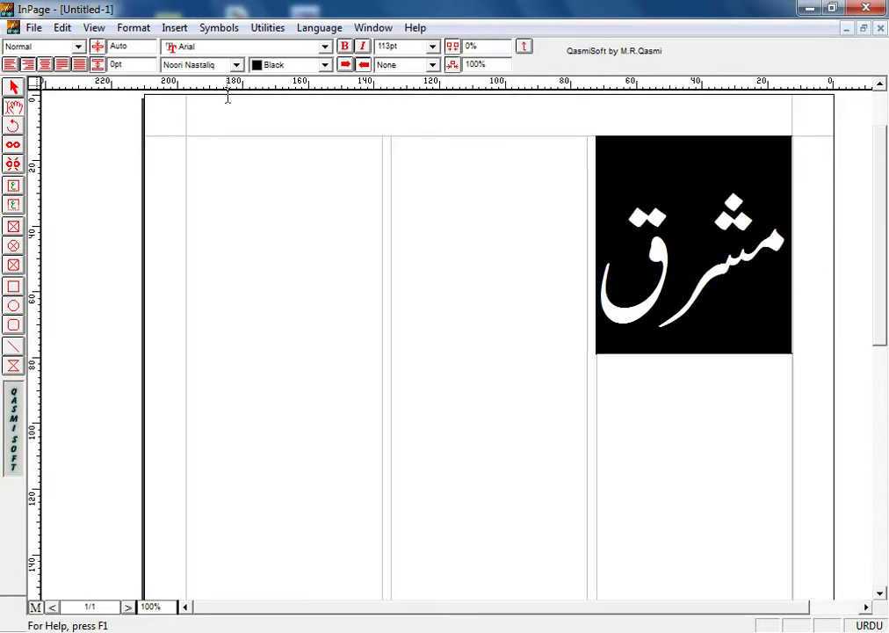
# - Fill the title text box with black
pyautogui.click(13, 87)
pyautogui.click(711, 301)
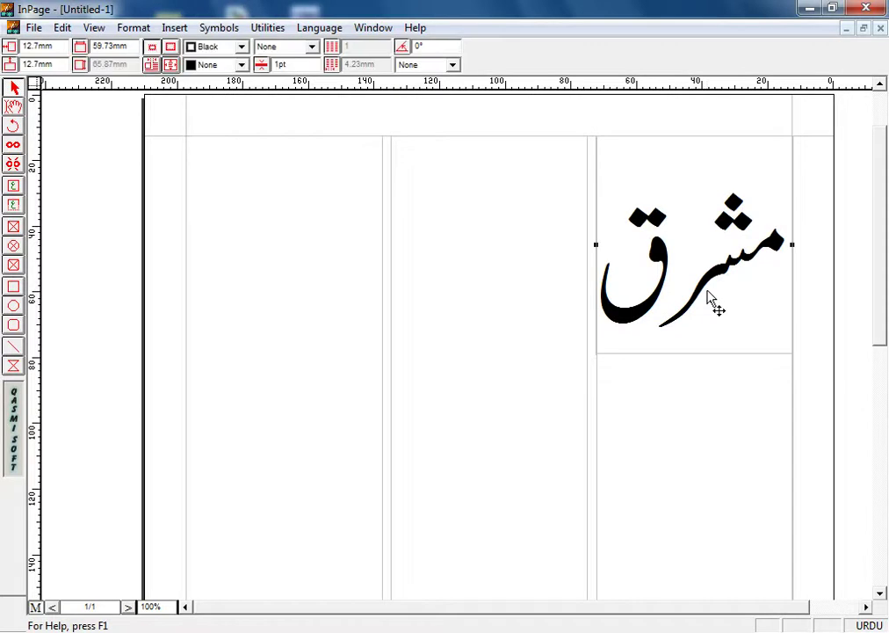
pyautogui.click(240, 65)
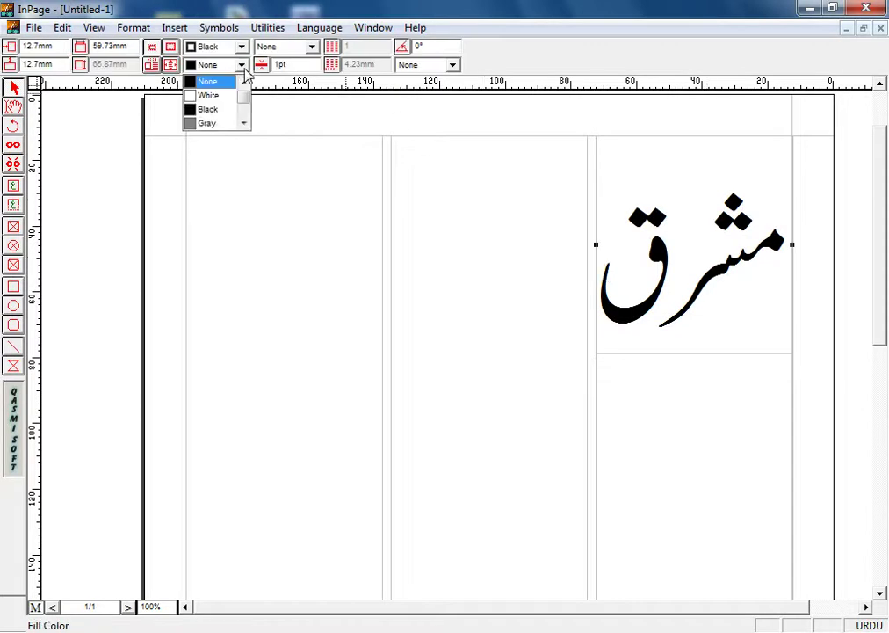
pyautogui.click(211, 109)
# - Colour the title word مشرق white
pyautogui.click(14, 107)
pyautogui.click(619, 267)
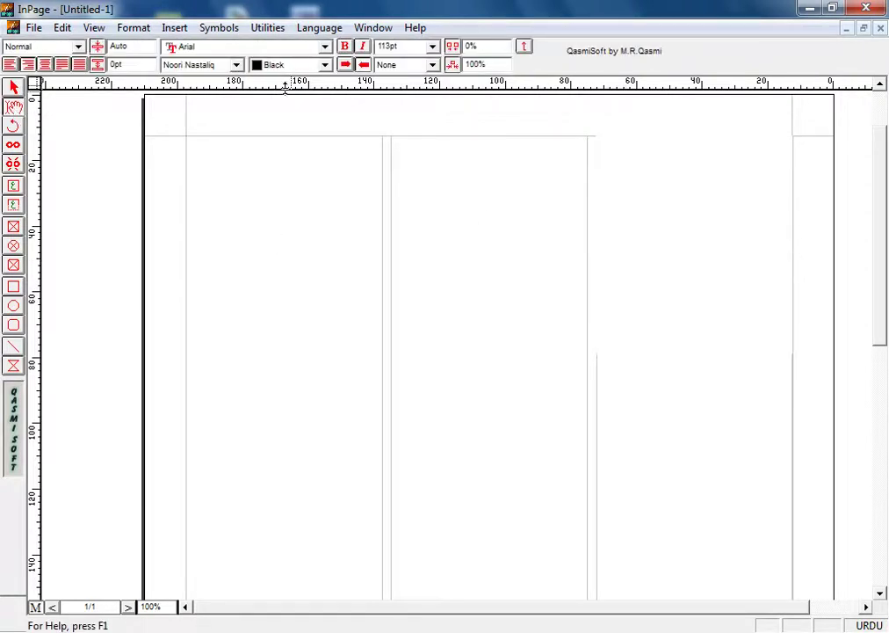
pyautogui.click(327, 67)
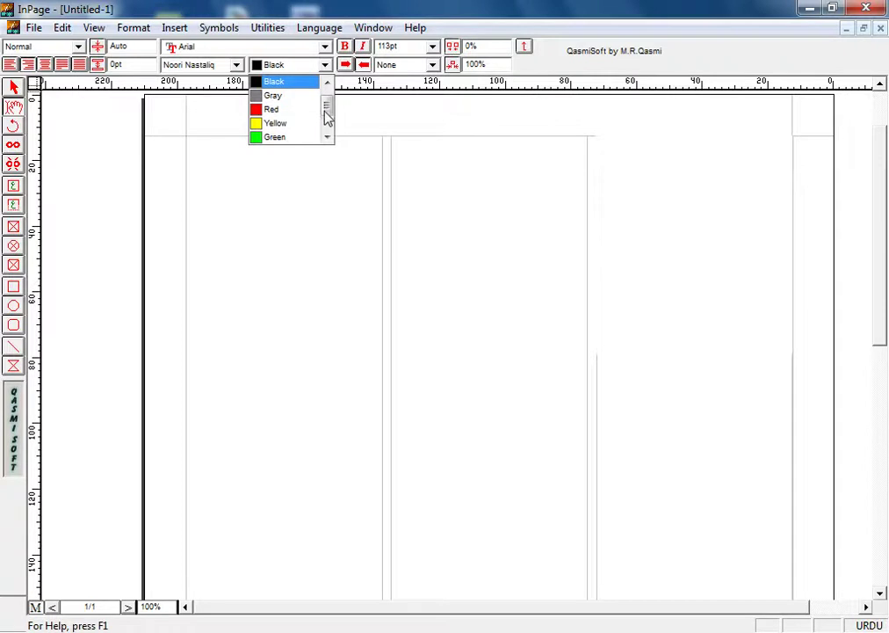
pyautogui.moveTo(328, 109)
pyautogui.mouseDown()
pyautogui.moveTo(328, 123)
pyautogui.moveTo(325, 92)
pyautogui.mouseUp()
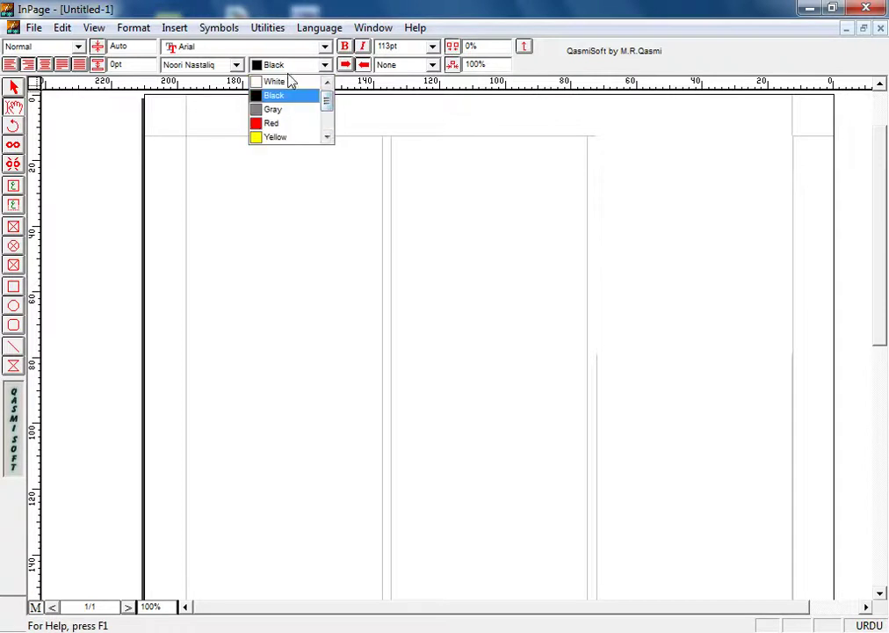
pyautogui.click(290, 82)
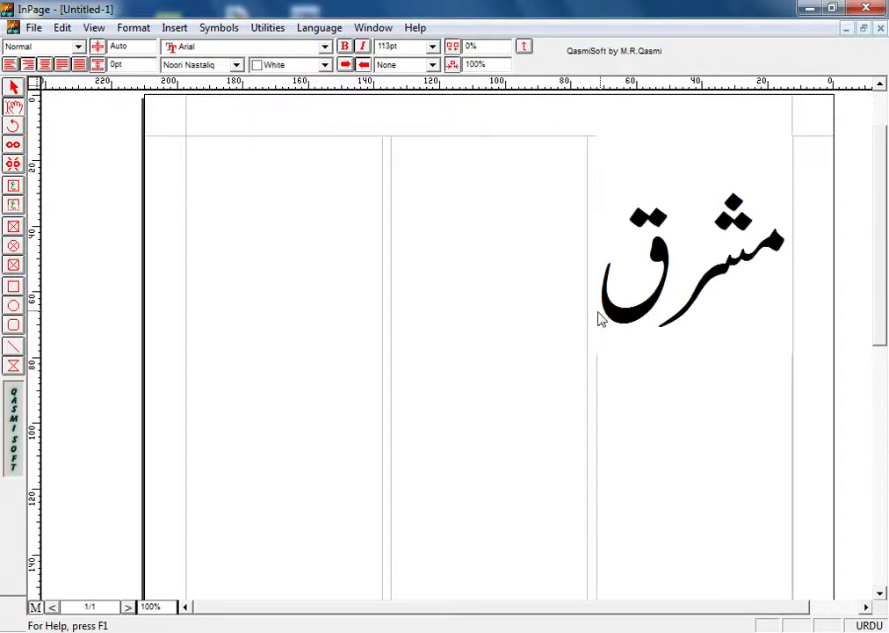
pyautogui.click(592, 318)
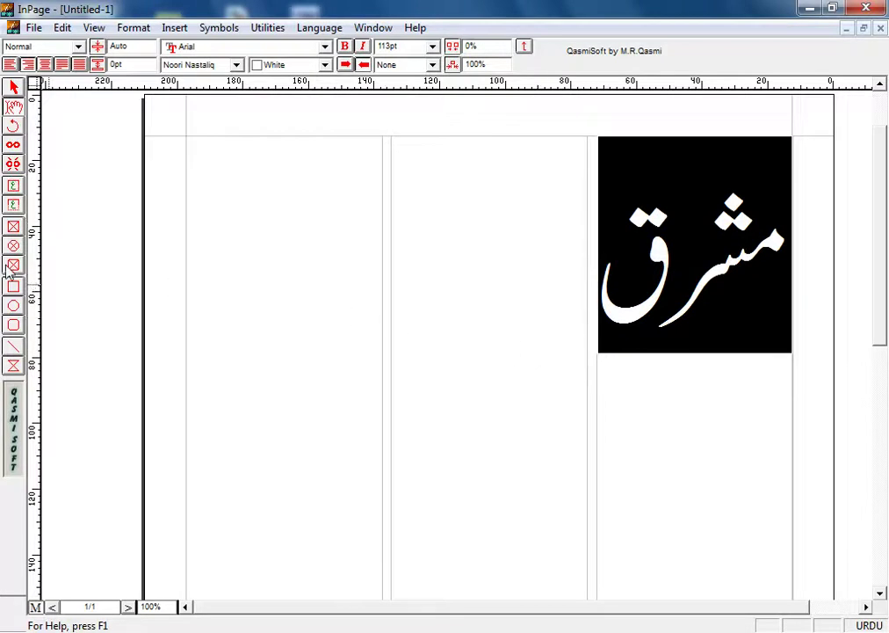
# - Draw a title text box just below the black title block, ending at the column's right edge, and prepare it for text entry
pyautogui.click(10, 206)
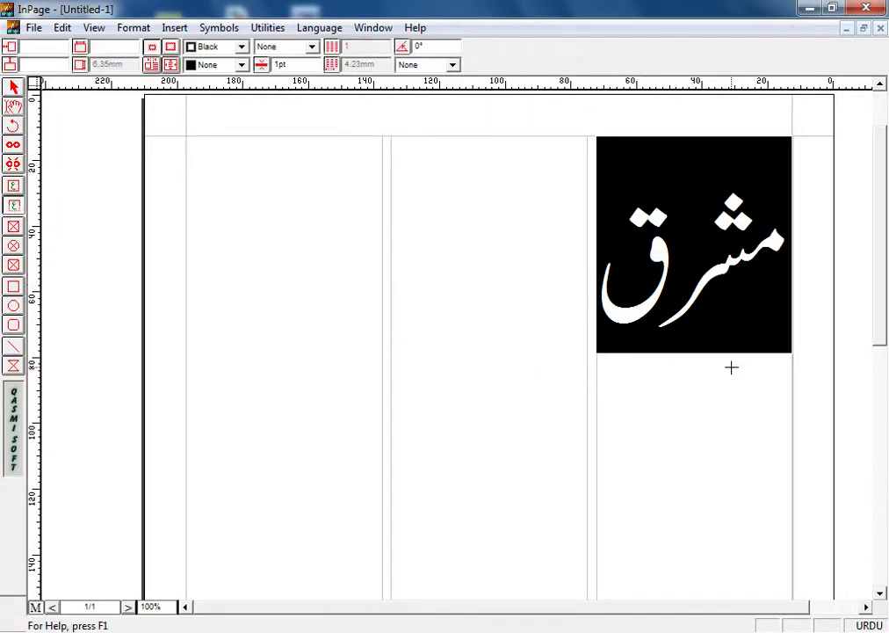
pyautogui.moveTo(718, 363); pyautogui.dragTo(791, 384)
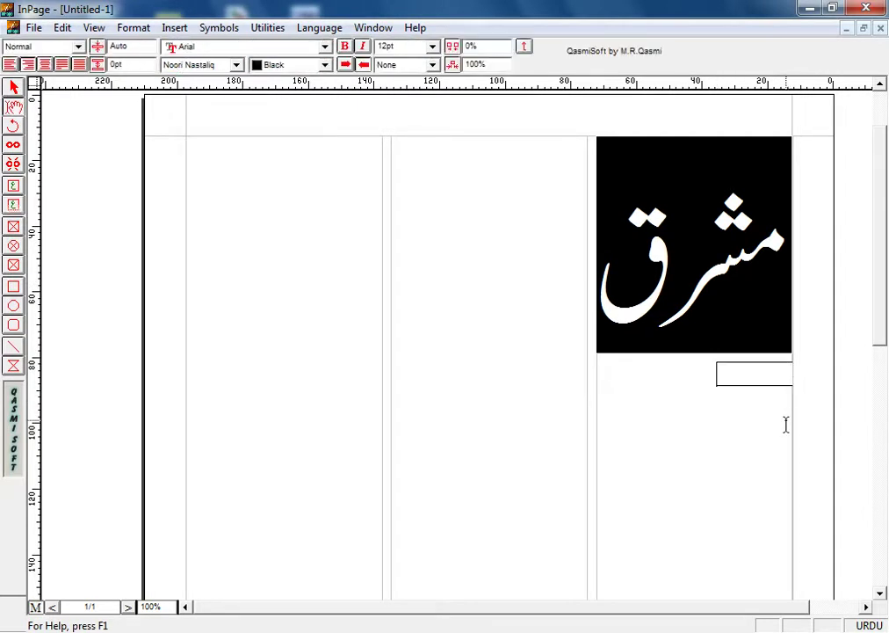
pyautogui.click(787, 373)
pyautogui.write('تاریخ')
pyautogui.press('BackSpace')
pyautogui.press('BackSpace')
pyautogui.press('BackSpace')
pyautogui.press('BackSpace')
pyautogui.press('BackSpace')
# - Enter "صفحہ نمبر ۱" in the small box below the title and set the zoom to 150%
pyautogui.write('صفح')
pyautogui.hotkey('ctrl', '2')
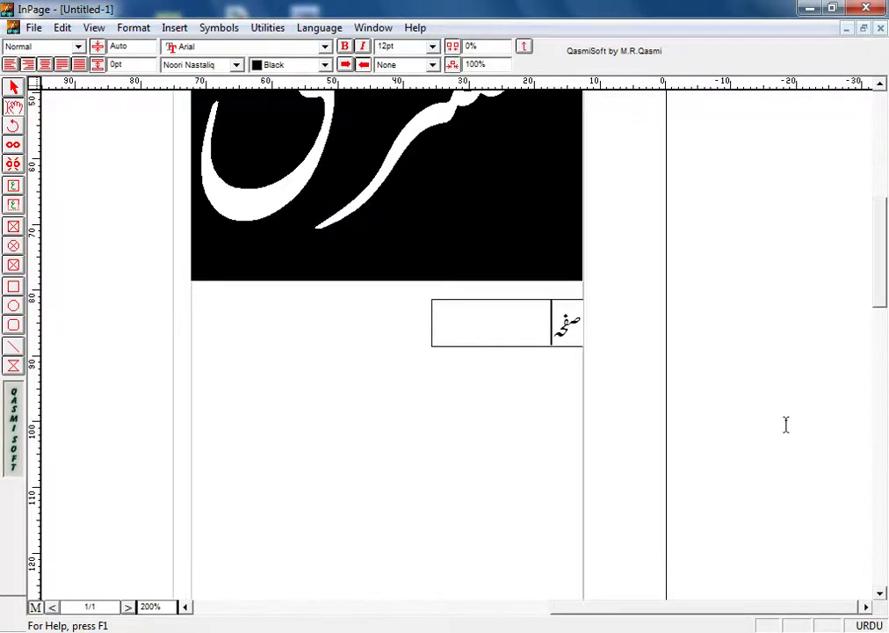
pyautogui.click(885, 140)
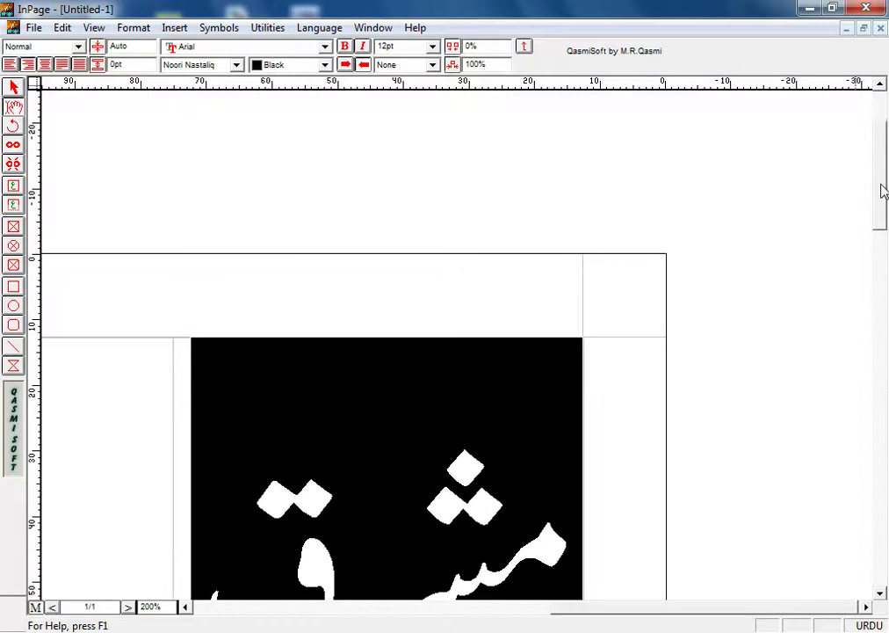
pyautogui.scroll(-3, 882, 191)
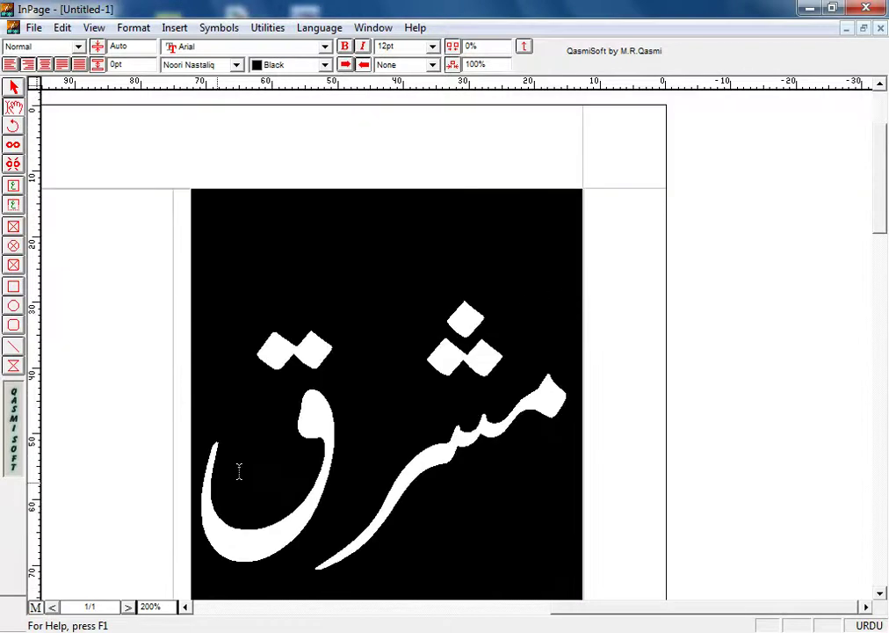
pyautogui.doubleClick(143, 607)
pyautogui.write('150')
pyautogui.press('Return')
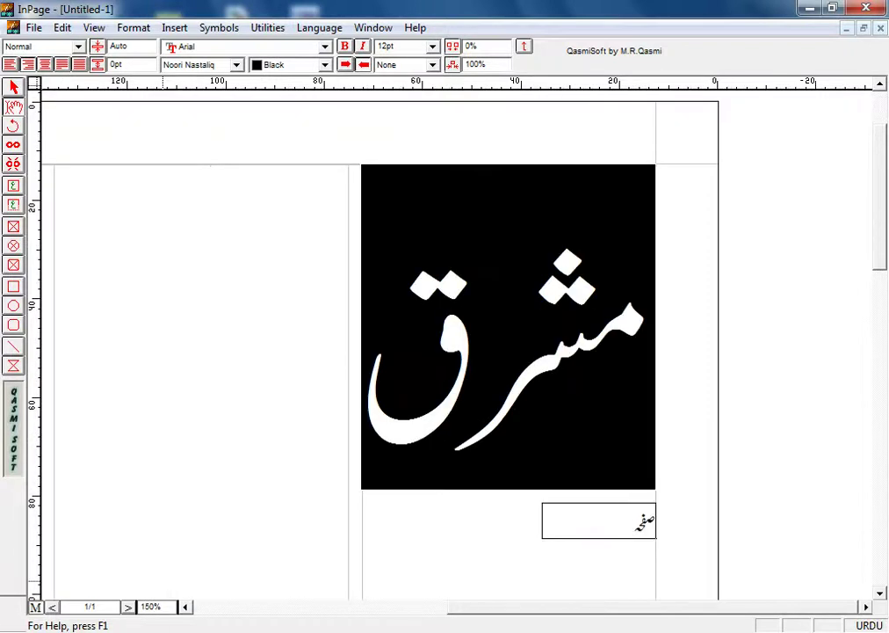
pyautogui.click(612, 528)
pyautogui.write('نمبرا')
# - Narrow the page-number box to about 16 mm wide from its left side and centre its text
pyautogui.click(13, 87)
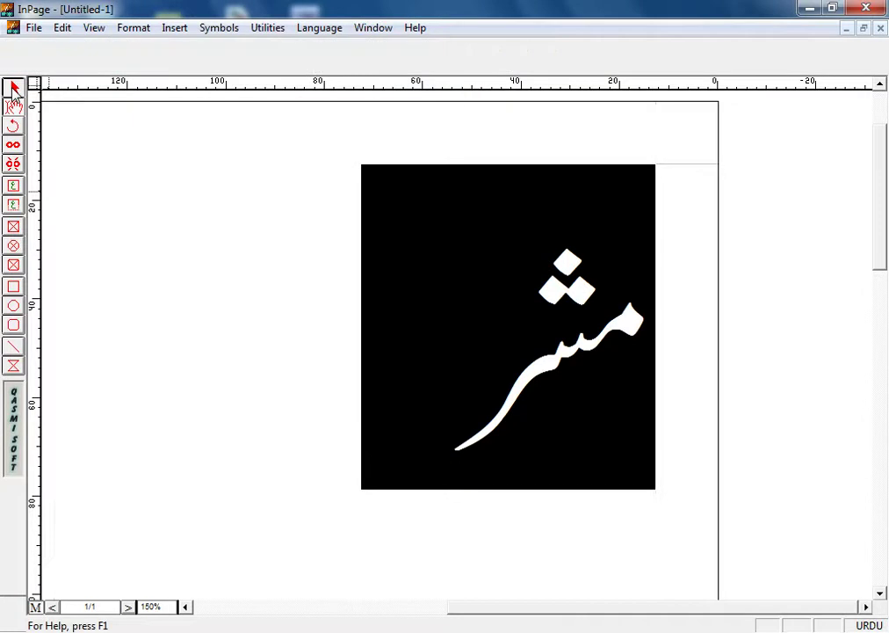
pyautogui.click(542, 522)
pyautogui.moveTo(542, 522); pyautogui.dragTo(577, 523)
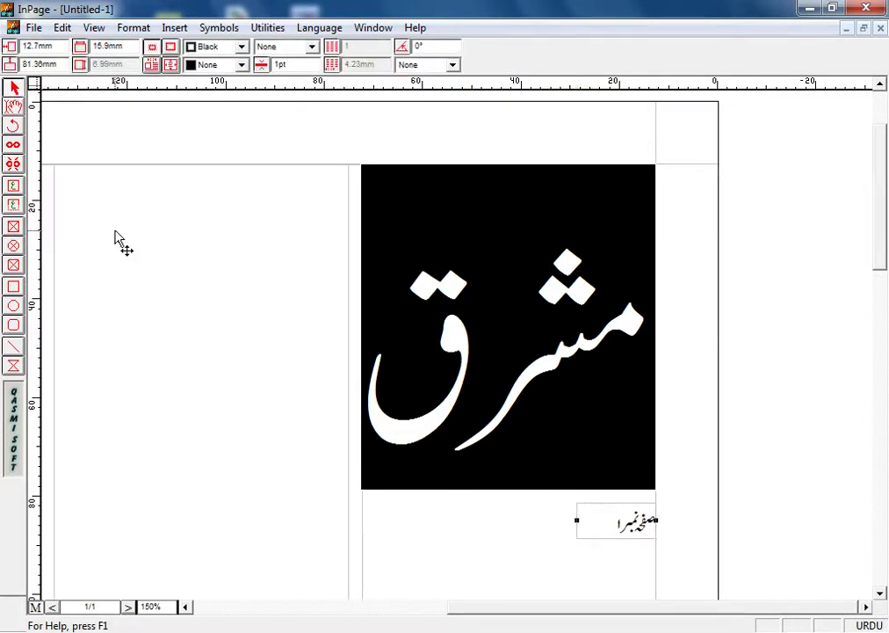
pyautogui.click(14, 107)
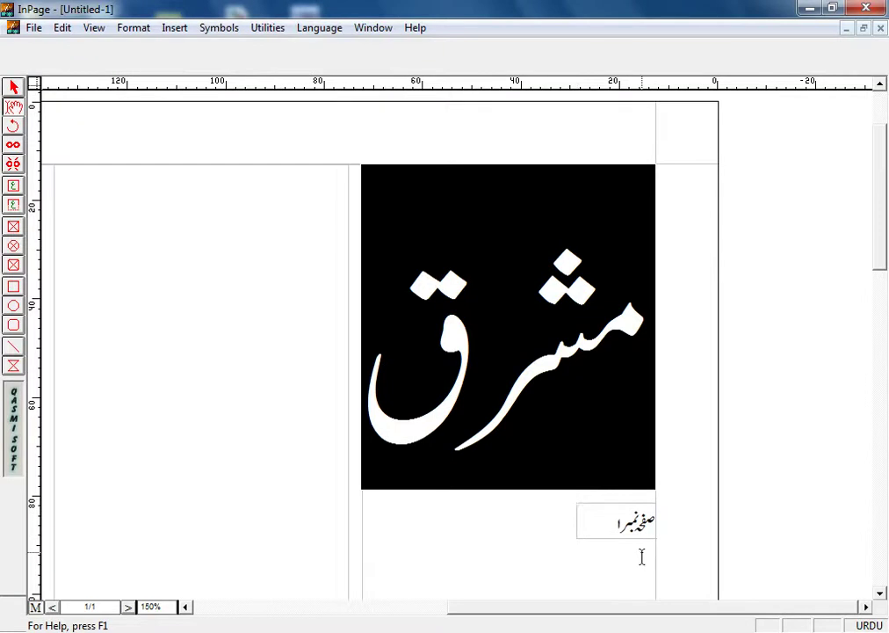
pyautogui.click(607, 525)
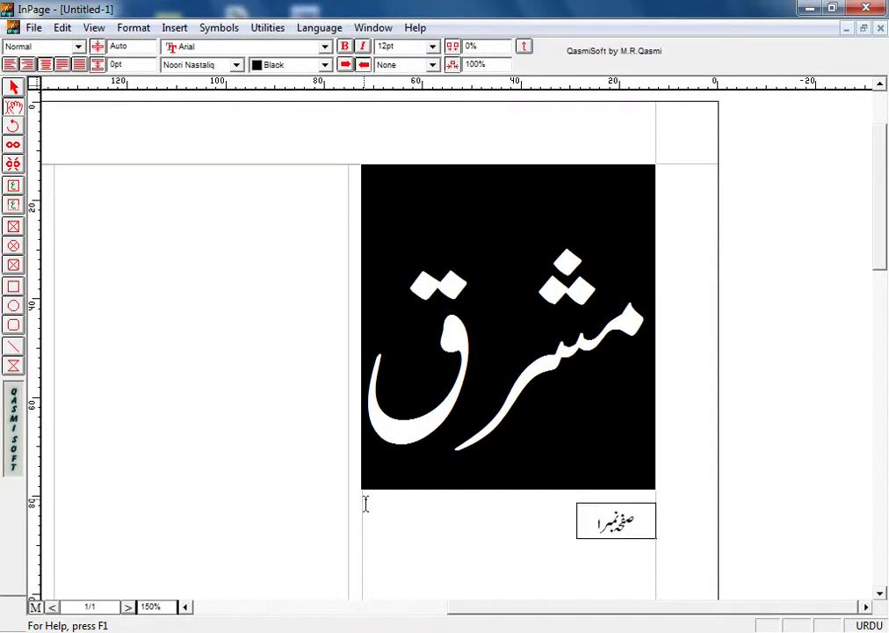
pyautogui.hotkey('ctrl', 'shift', 'c')
# - Draw a title text box from the page-number box to the column's left edge and enter "تاریخ" in it
pyautogui.click(14, 205)
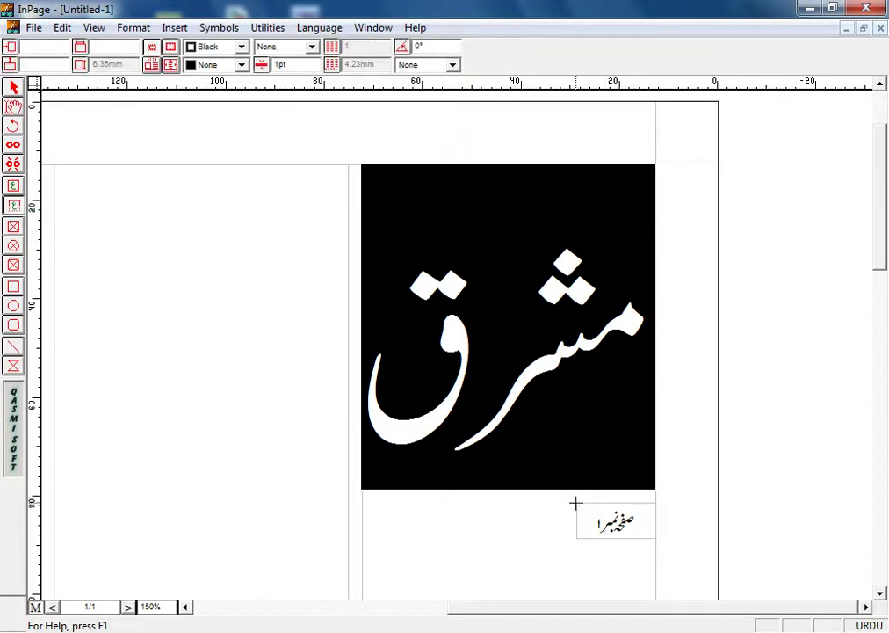
pyautogui.moveTo(576, 504)
pyautogui.mouseDown()
pyautogui.moveTo(528, 548)
pyautogui.moveTo(362, 539)
pyautogui.mouseUp()
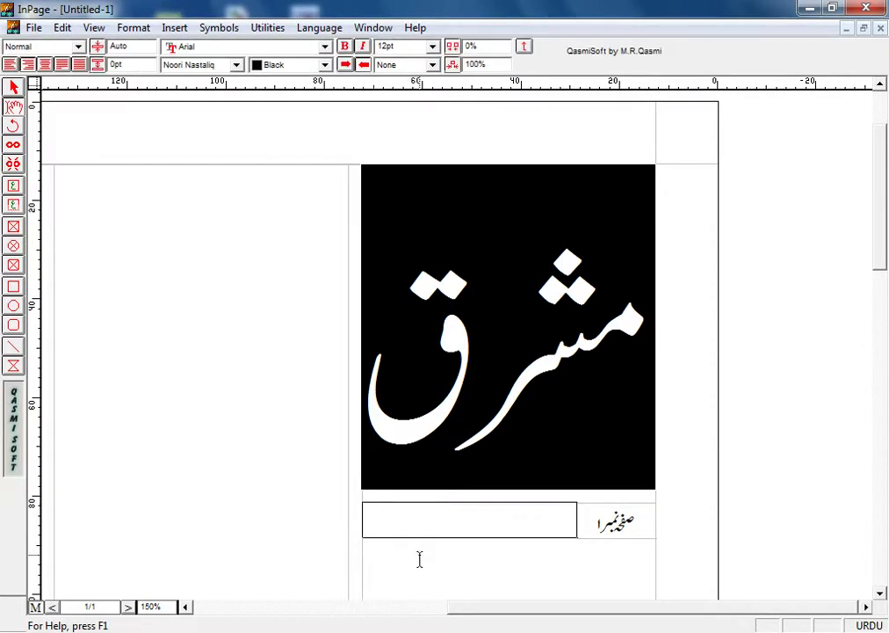
pyautogui.write('تاریخ')
# - Switch to English input and add the date 12/1/2020 after تاریخ, dismissing the Windows colour-scheme dialog without a change
pyautogui.hotkey('ctrl', 'alt', 's')
pyautogui.hotkey('ctrl', 'alt', 'p')
pyautogui.hotkey('ctrl', 'alt', 'e')
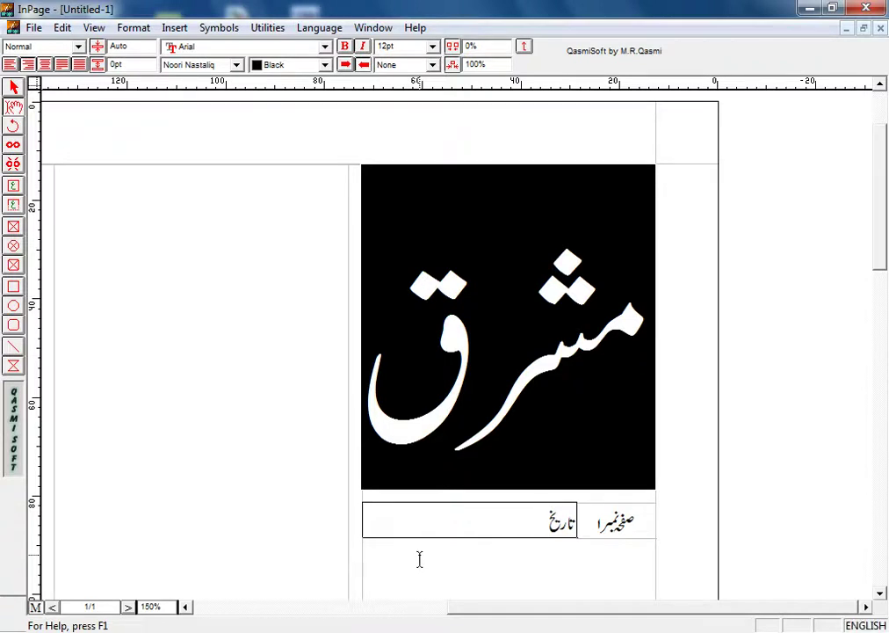
pyautogui.write('12')
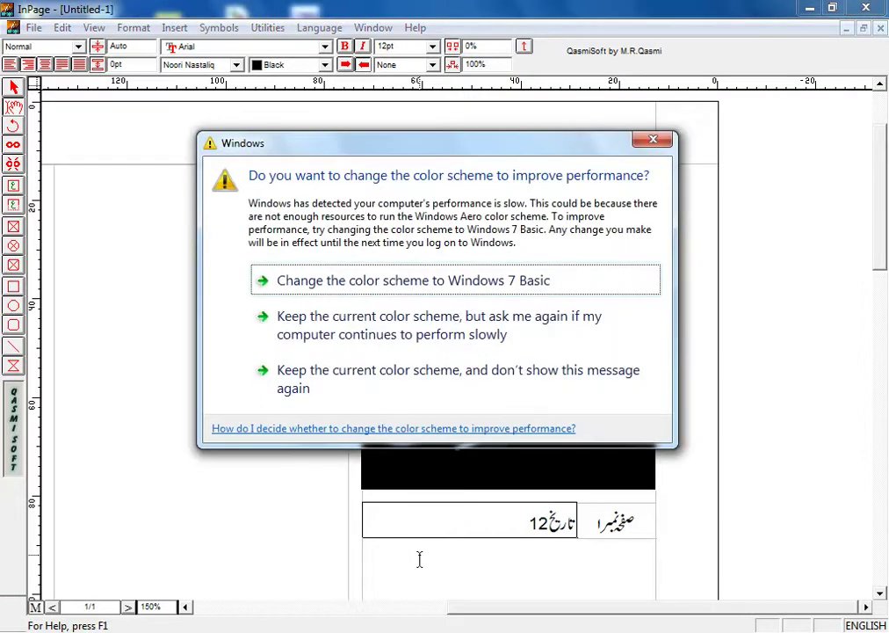
pyautogui.click(661, 141)
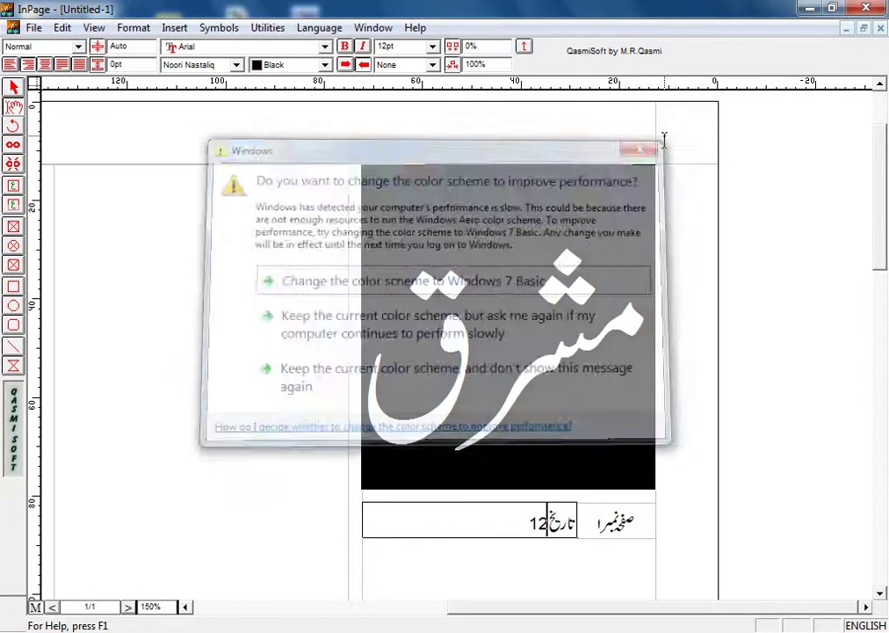
pyautogui.write('1')
pyautogui.press('BackSpace')
pyautogui.write('/1/2020')
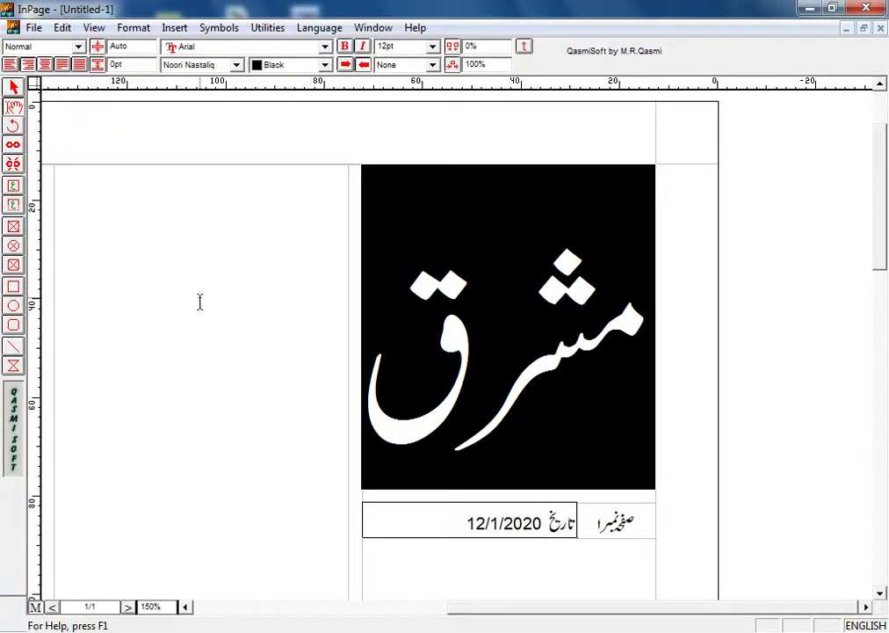
# - Narrow the date box to about 26 mm wide from its right side and centre its text
pyautogui.click(13, 87)
pyautogui.click(581, 518)
pyautogui.moveTo(576, 524); pyautogui.dragTo(455, 523)
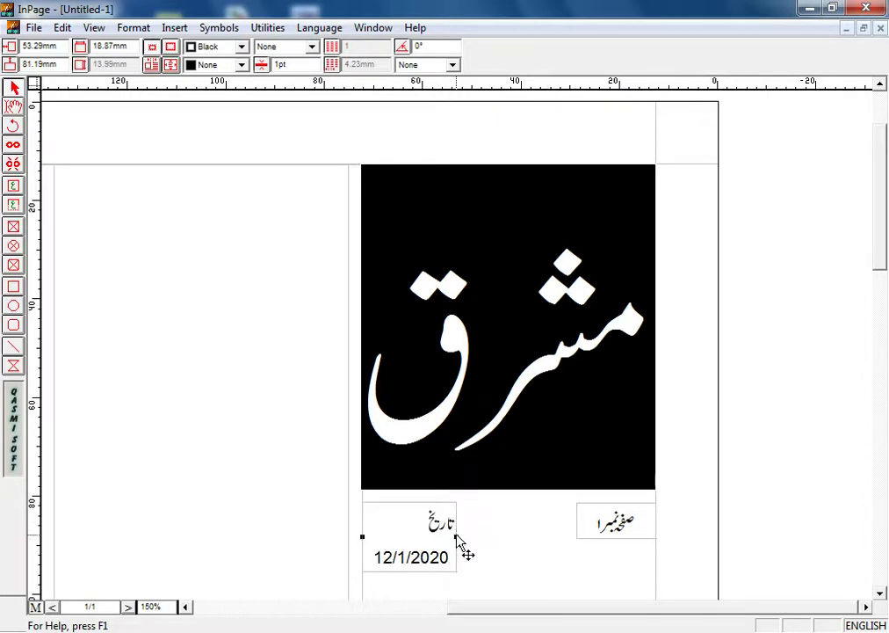
pyautogui.moveTo(456, 533); pyautogui.dragTo(492, 532)
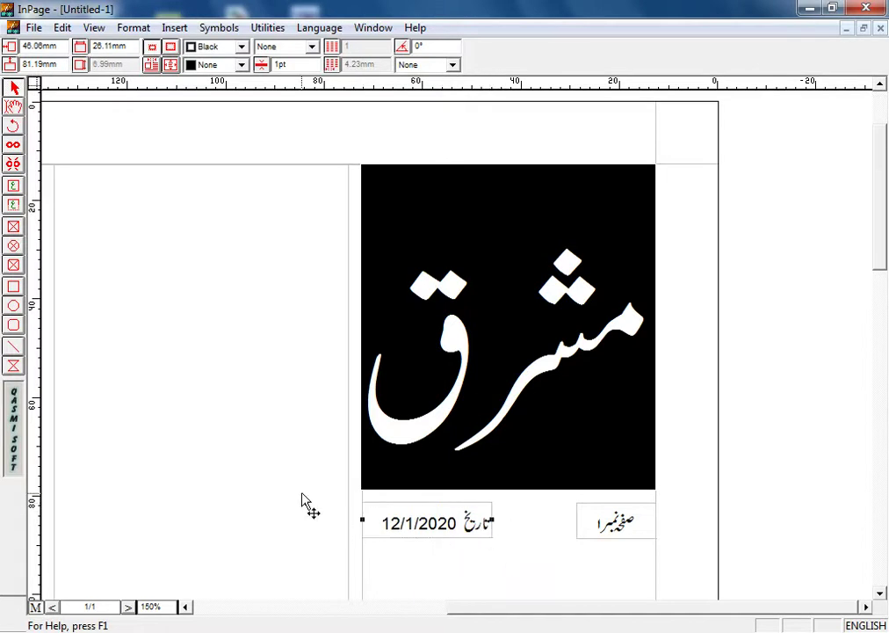
pyautogui.click(374, 523)
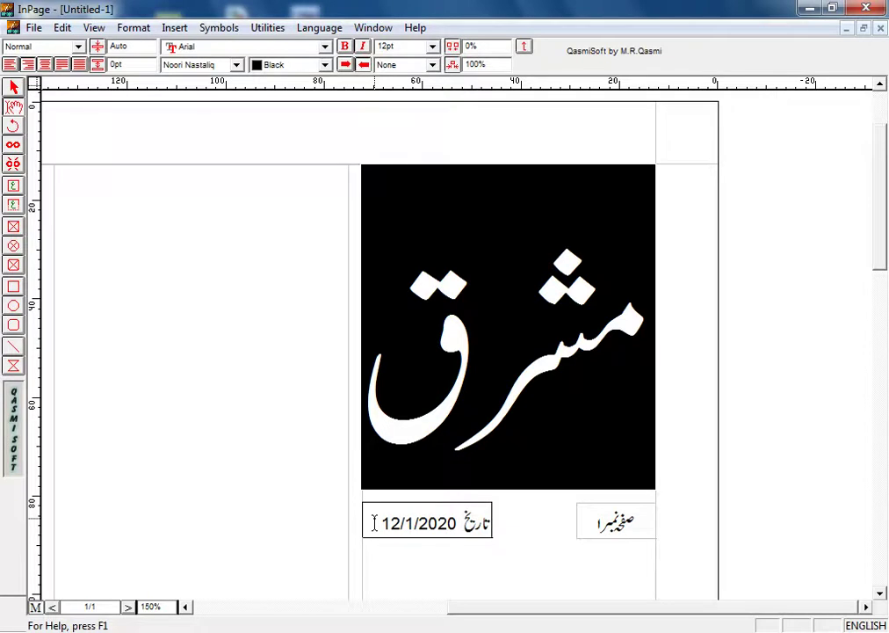
pyautogui.press('Delete')
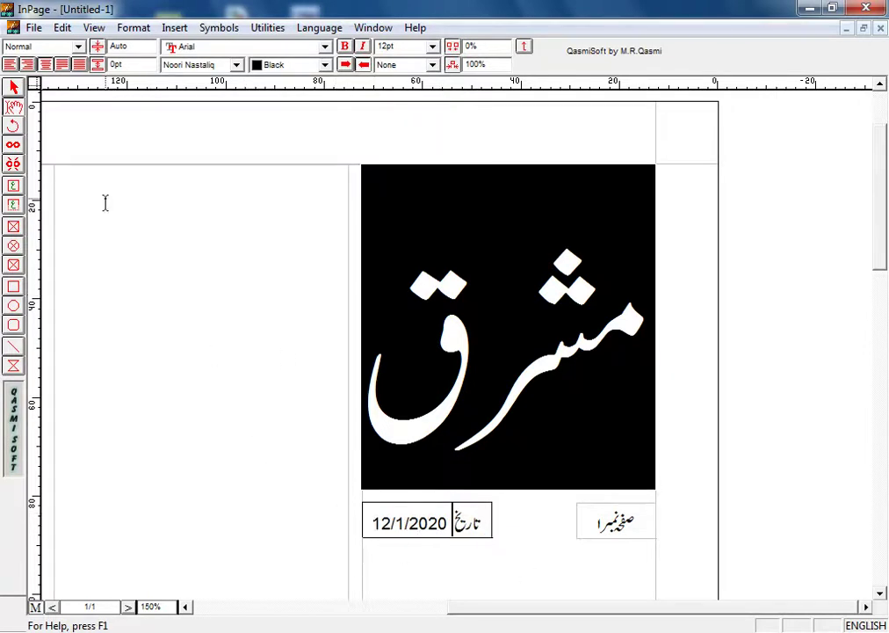
# - Draw a title text box across the full column width, enclosing the date and page-number boxes
pyautogui.click(13, 167)
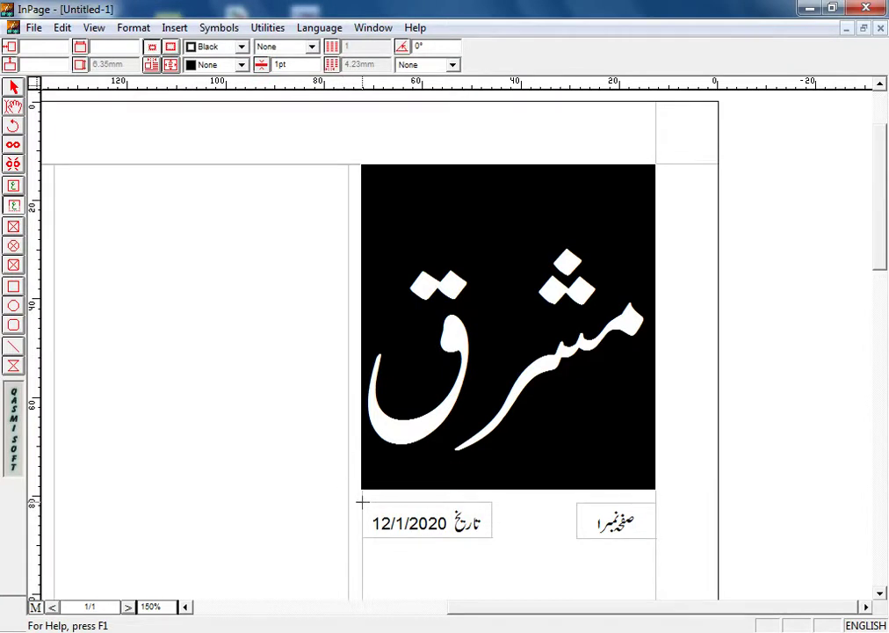
pyautogui.moveTo(359, 500); pyautogui.dragTo(655, 539)
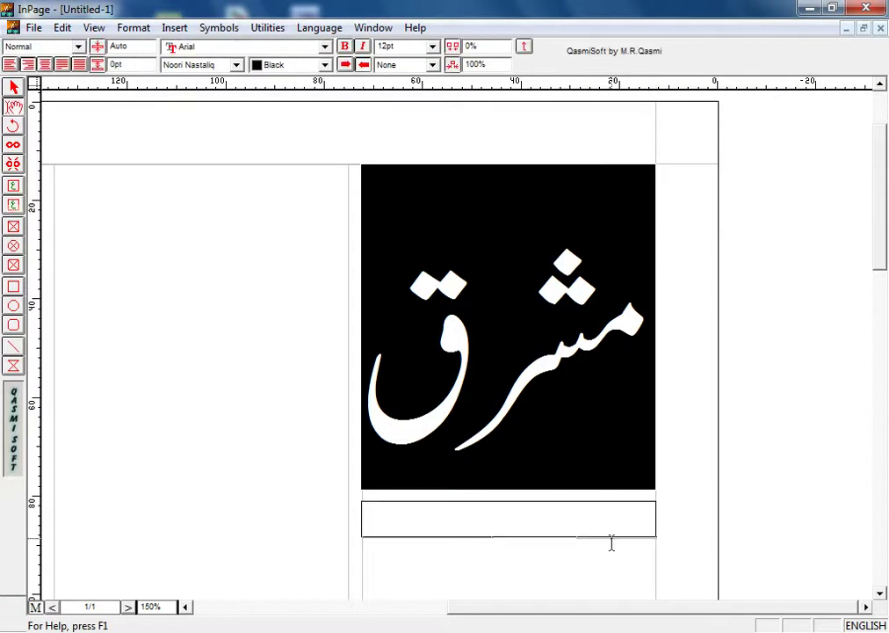
pyautogui.click(15, 87)
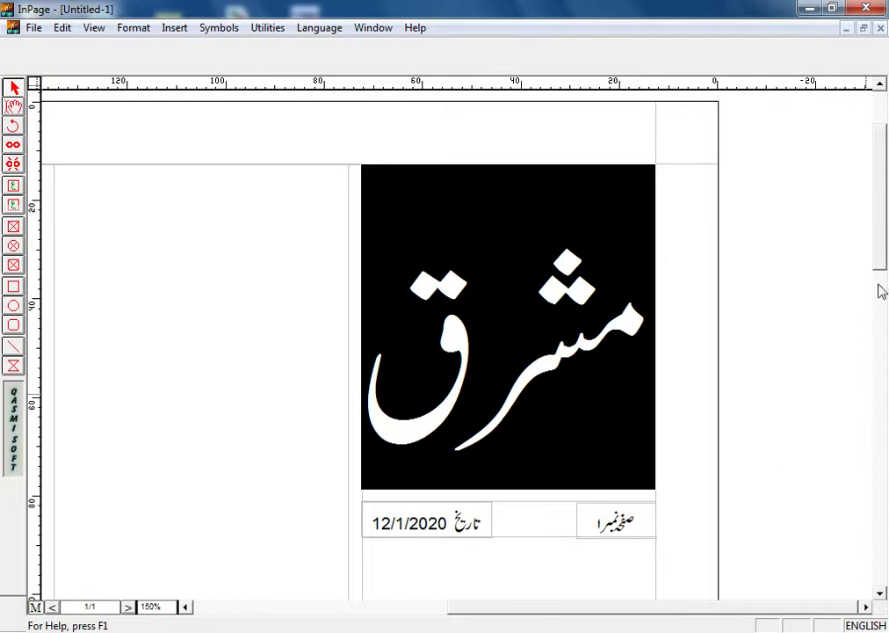
# - Draw a title text box about 60 mm wide just below the date and page-number row and switch to Urdu input
pyautogui.moveTo(886, 255); pyautogui.dragTo(881, 298)
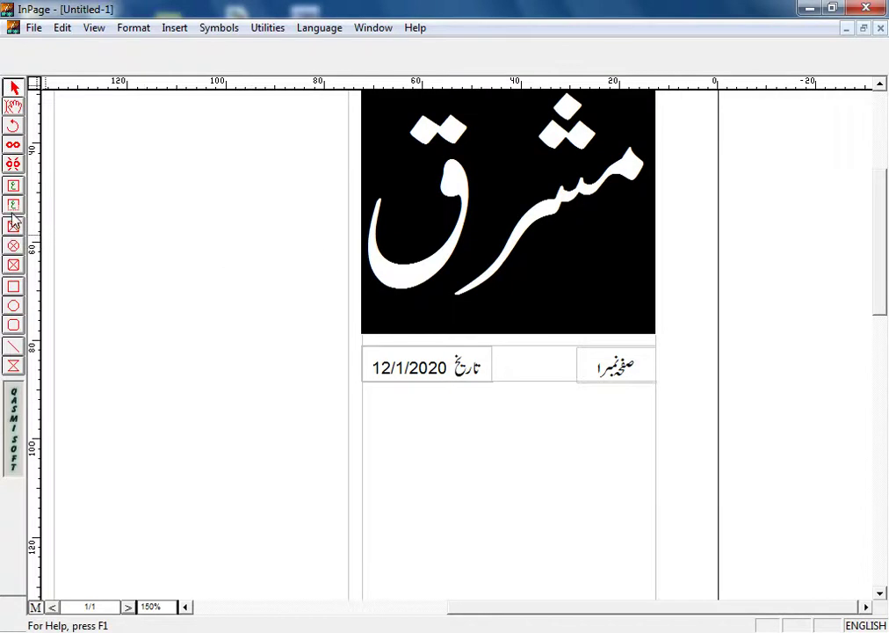
pyautogui.click(13, 186)
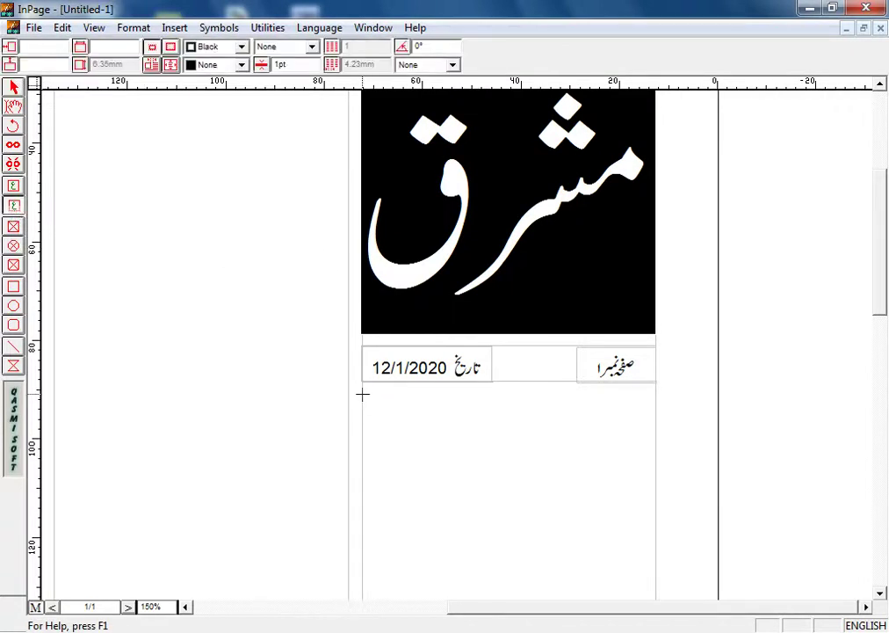
pyautogui.moveTo(361, 393); pyautogui.dragTo(656, 425)
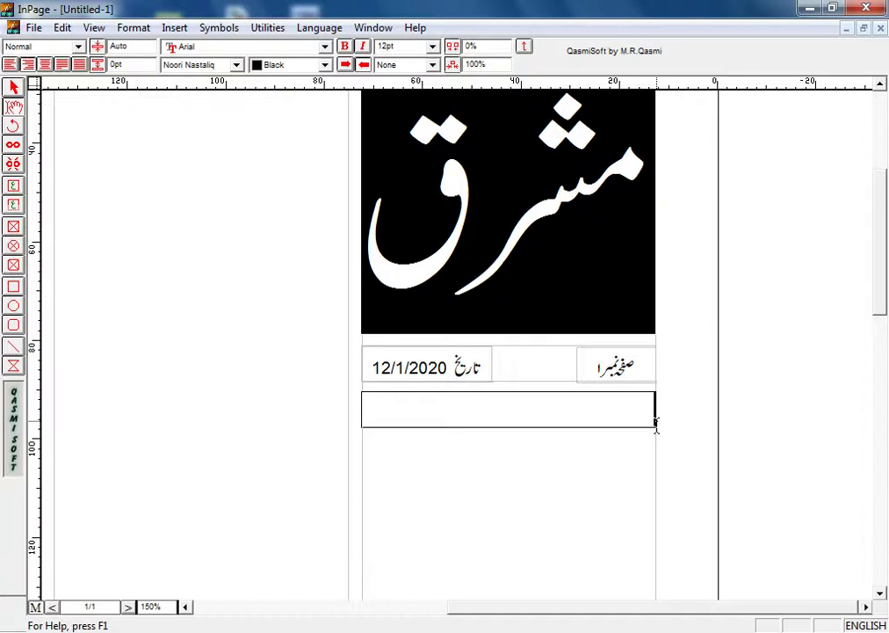
pyautogui.write('a')
pyautogui.press('BackSpace')
pyautogui.hotkey('ctrl', 'space')
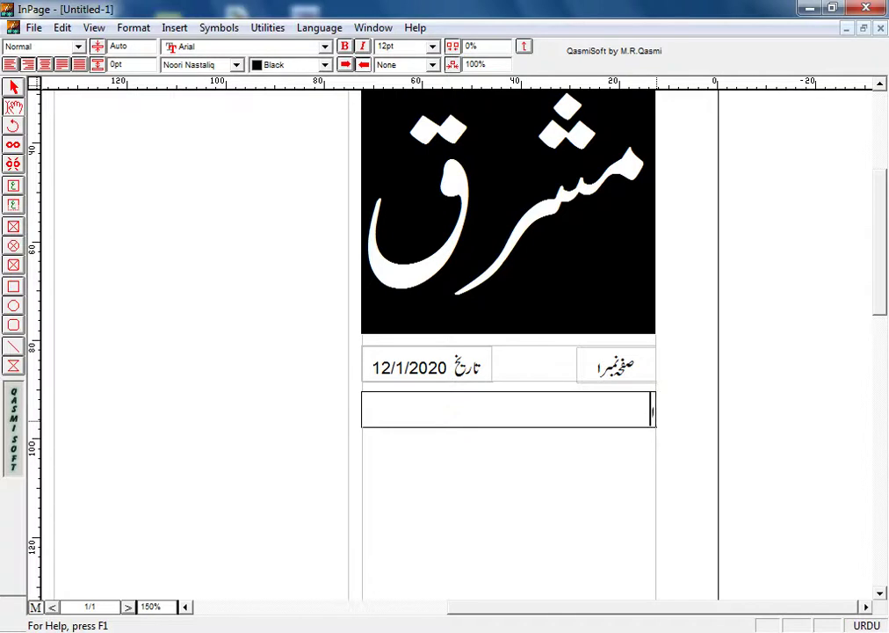
# - Enter the headline text "آی ایم ایف سے پالیسی مذکرات آج" in the new box
pyautogui.write('a')
pyautogui.write('im')
pyautogui.press('BackSpace')
pyautogui.press('BackSpace')
pyautogui.write('iaimalf')
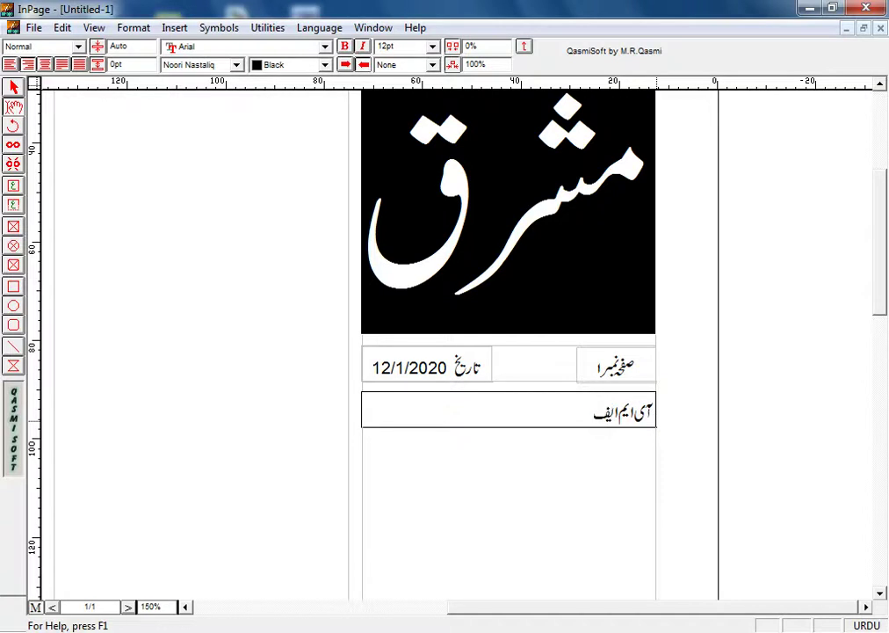
pyautogui.write('sy palysy')
pyautogui.write('mZ')
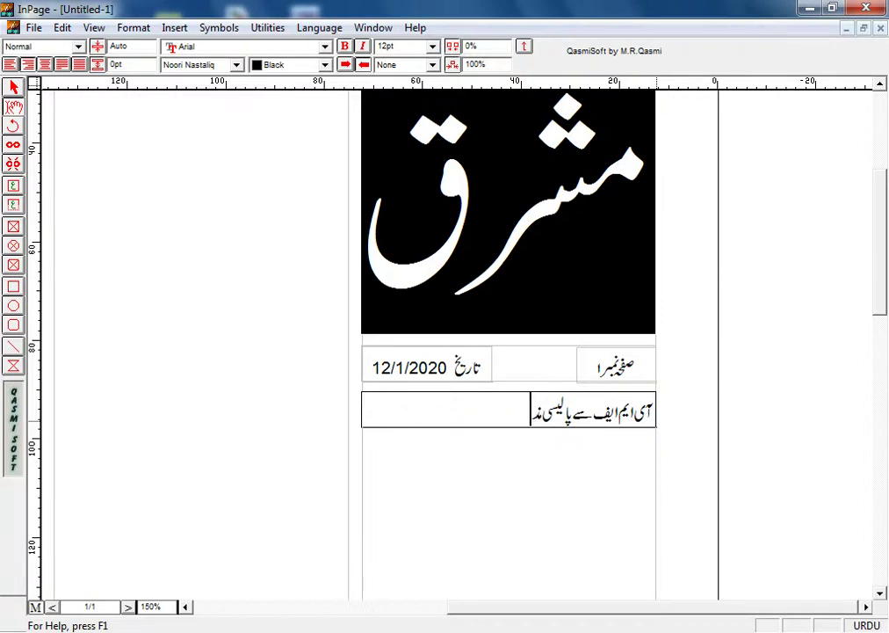
pyautogui.write('kra')
pyautogui.write('t')
pyautogui.write('آج')
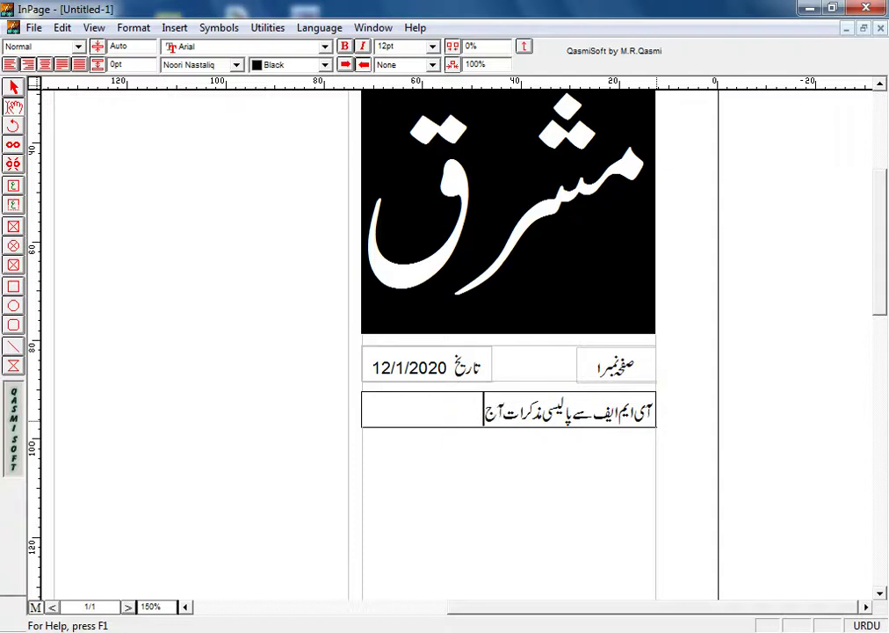
# - Continue the headline with "شروع ہو" and move the Windows colour-scheme dialog out of the way
pyautogui.write(' شروع ہوت')
pyautogui.press('BackSpace')
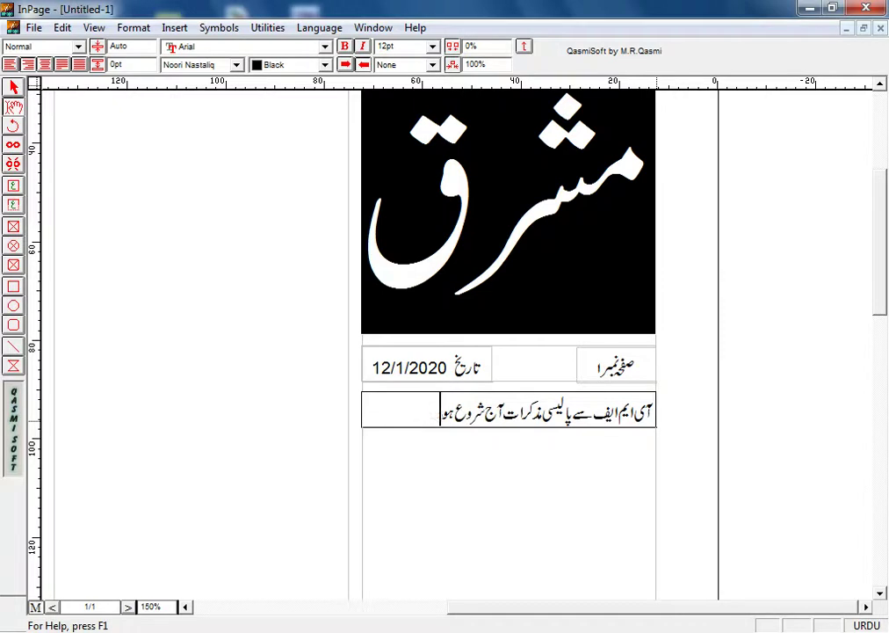
pyautogui.write('ت')
pyautogui.press('BackSpace')
pyautogui.write('تے')
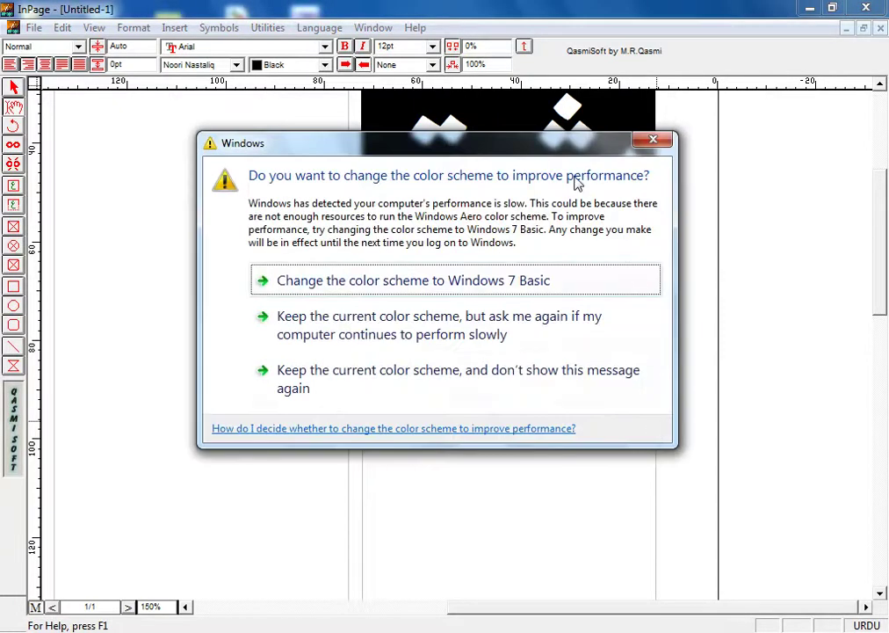
pyautogui.moveTo(575, 149); pyautogui.dragTo(563, 632)
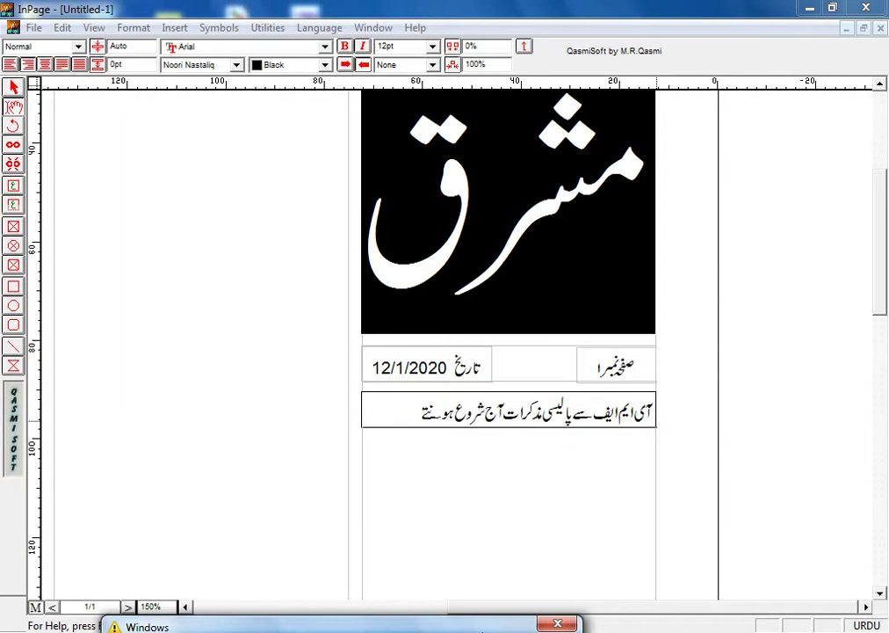
# - Finish the headline as "آئی ایم ایف سے پالیسی مذکرات آج شروع ہونگے۔سرحدی" with justified alignment
pyautogui.click(413, 412)
pyautogui.press('BackSpace')
pyautogui.press('BackSpace')
pyautogui.write('ن')
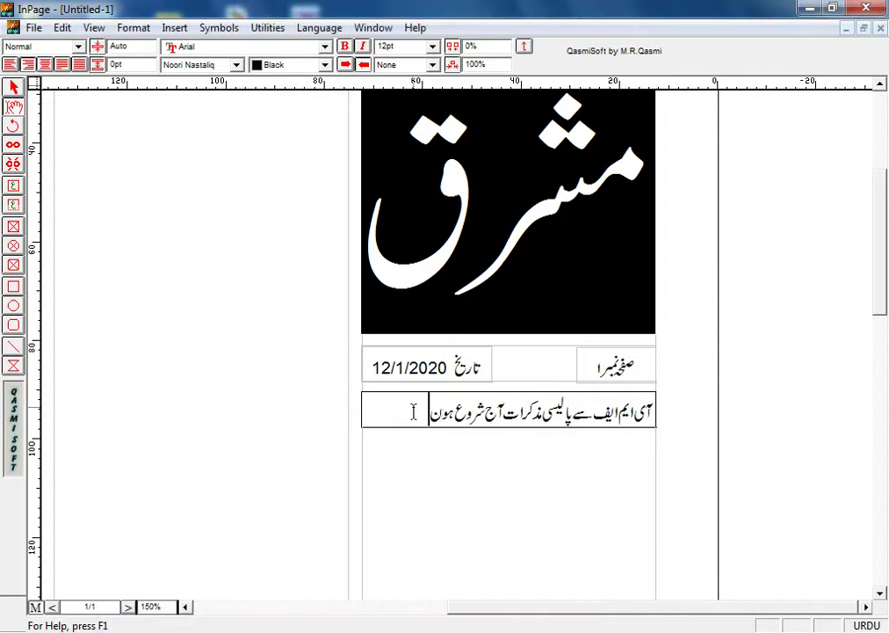
pyautogui.write('گے۔سرحدی')
pyautogui.click(635, 412)
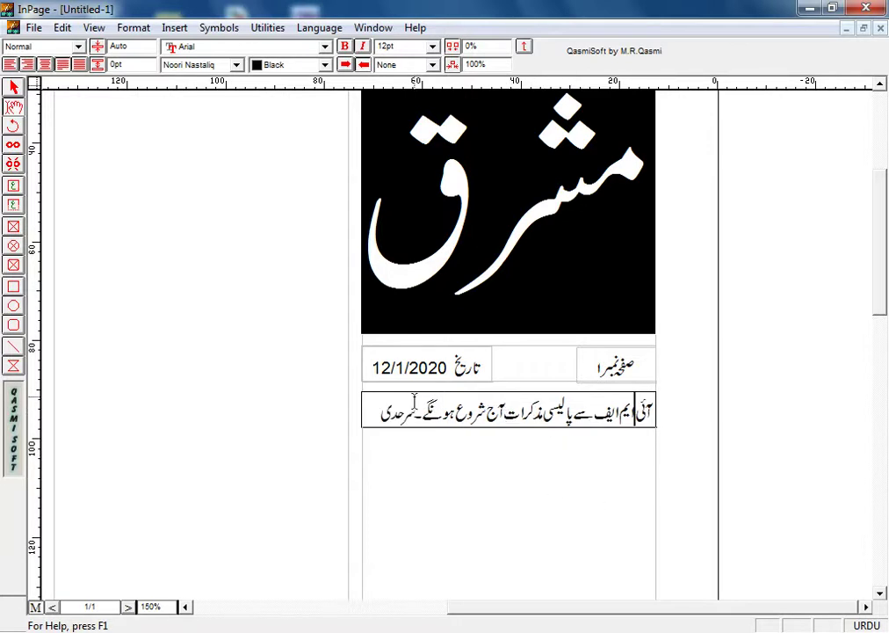
# - Fill the headline box with gray
pyautogui.click(13, 87)
pyautogui.click(400, 425)
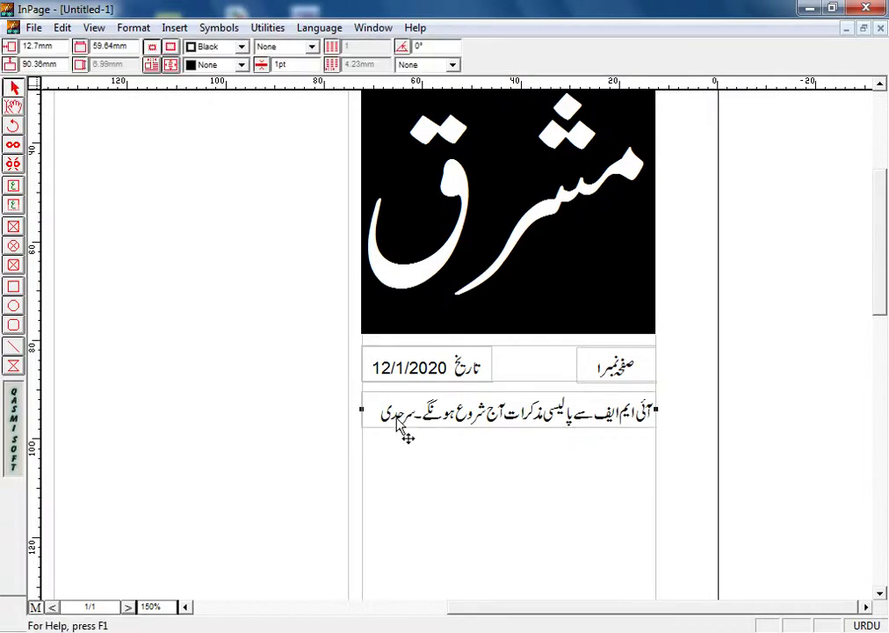
pyautogui.click(242, 64)
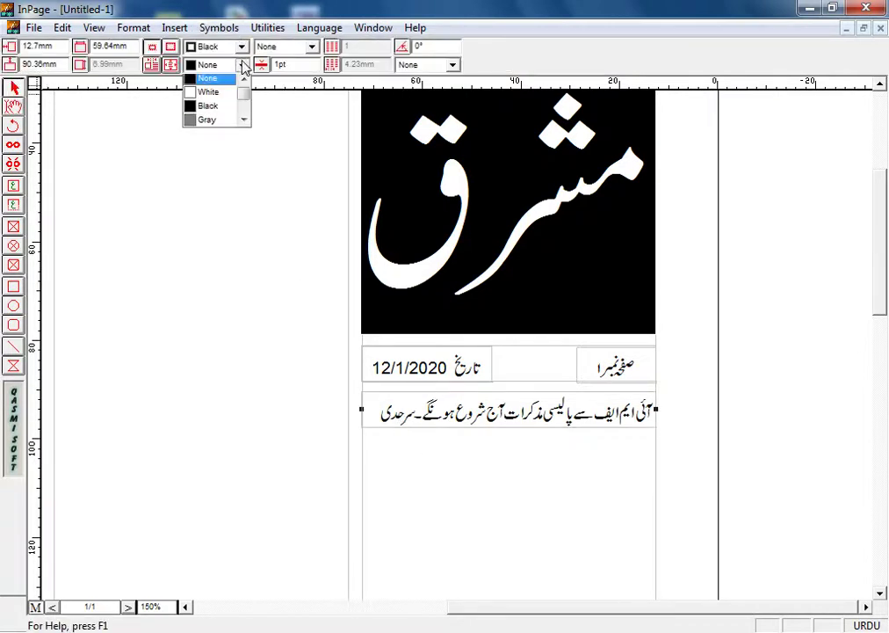
pyautogui.click(224, 123)
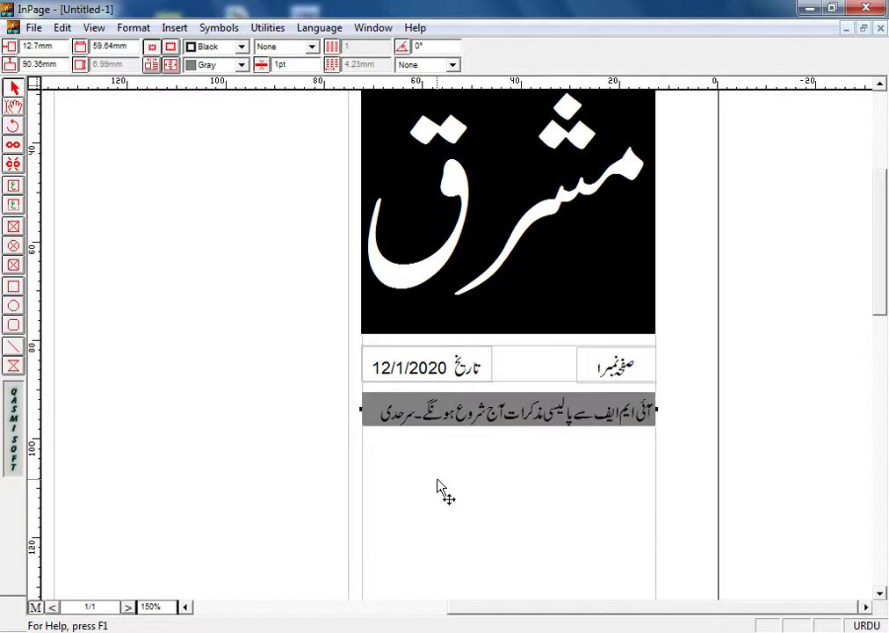
# - Colour the headline text in the gray box white
pyautogui.click(14, 106)
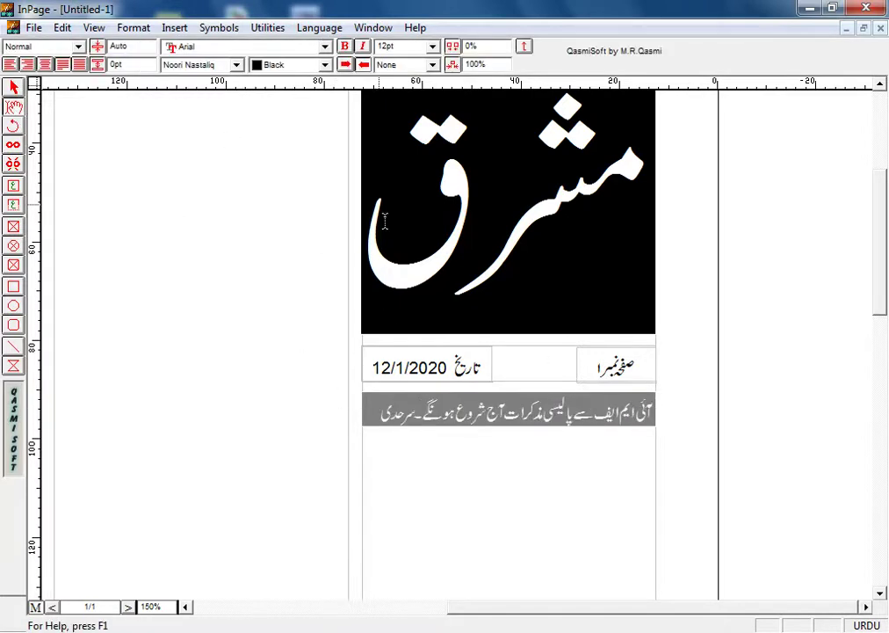
pyautogui.click(325, 64)
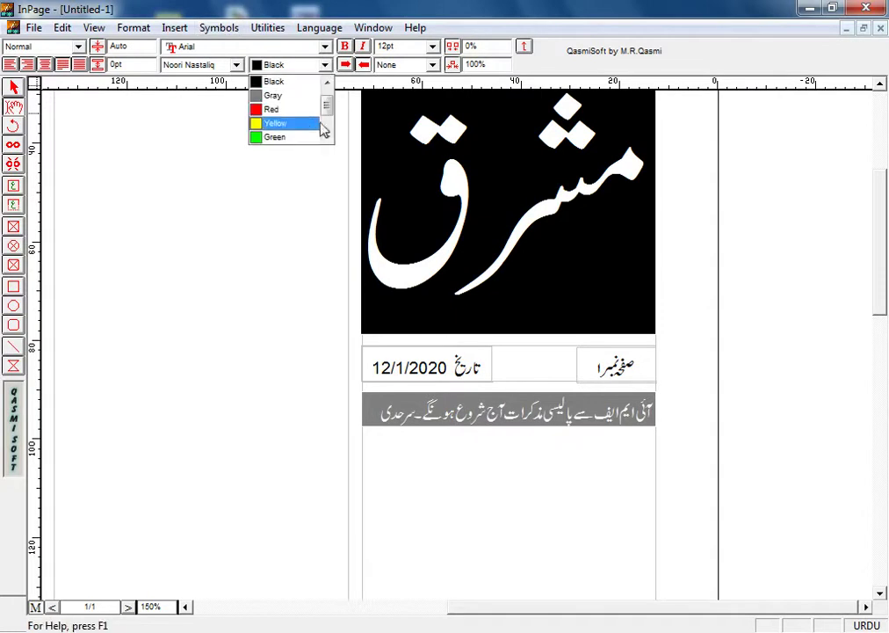
pyautogui.scroll(1, 329, 110)
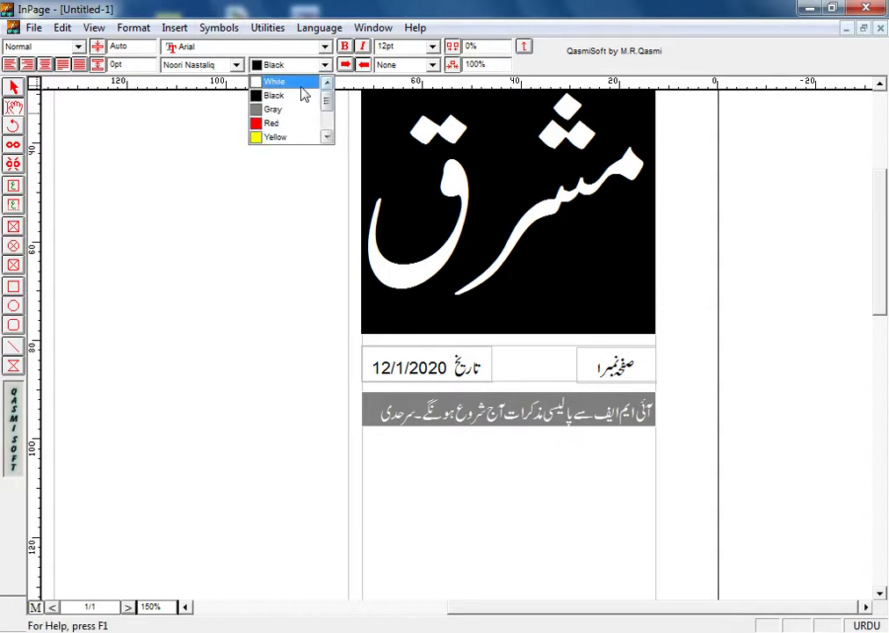
pyautogui.click(303, 83)
pyautogui.click(389, 411)
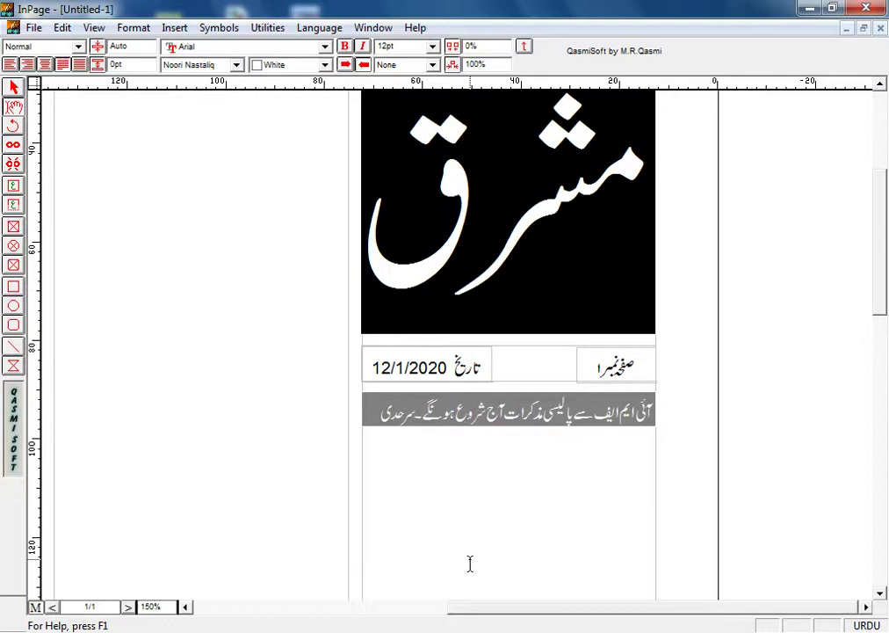
# - Draw a column-wide title text box below the gray headline and enter "نئے ٹیکس عائد کرنے پر نیا" in it
pyautogui.click(13, 186)
pyautogui.moveTo(363, 435); pyautogui.dragTo(653, 477)
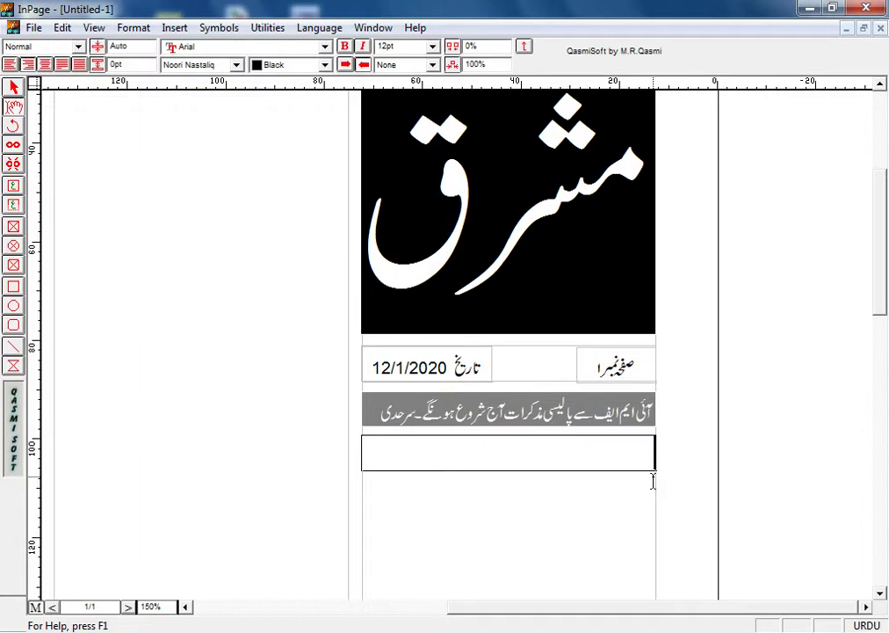
pyautogui.write('نئے ٹیکس عا')
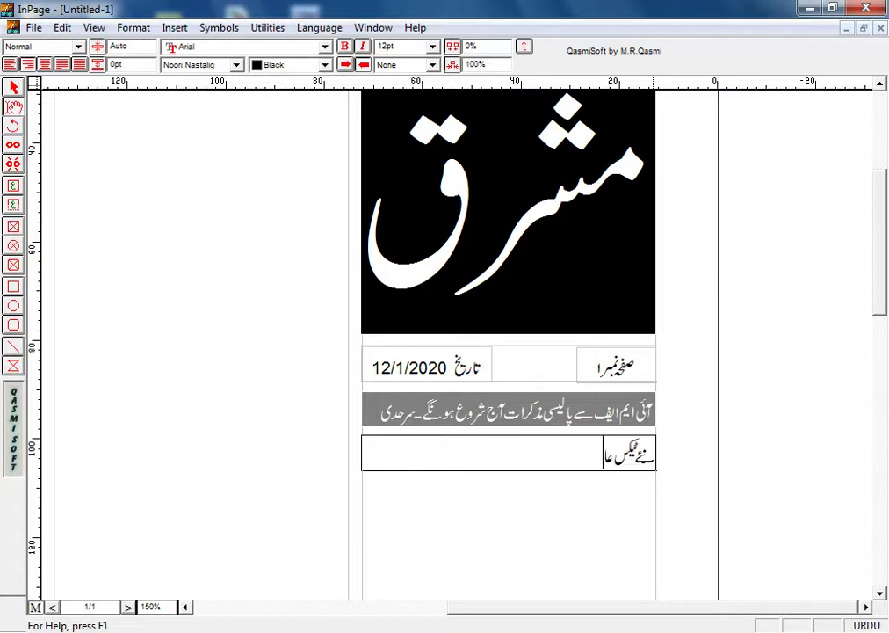
pyautogui.write('ئد کرنی')
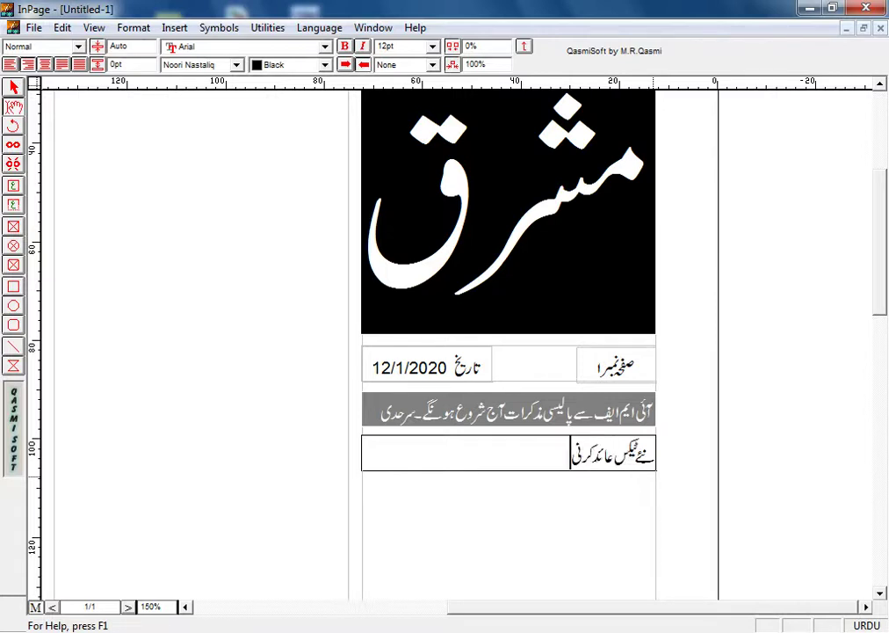
pyautogui.press('BackSpace')
pyautogui.write('ے پر نیا')
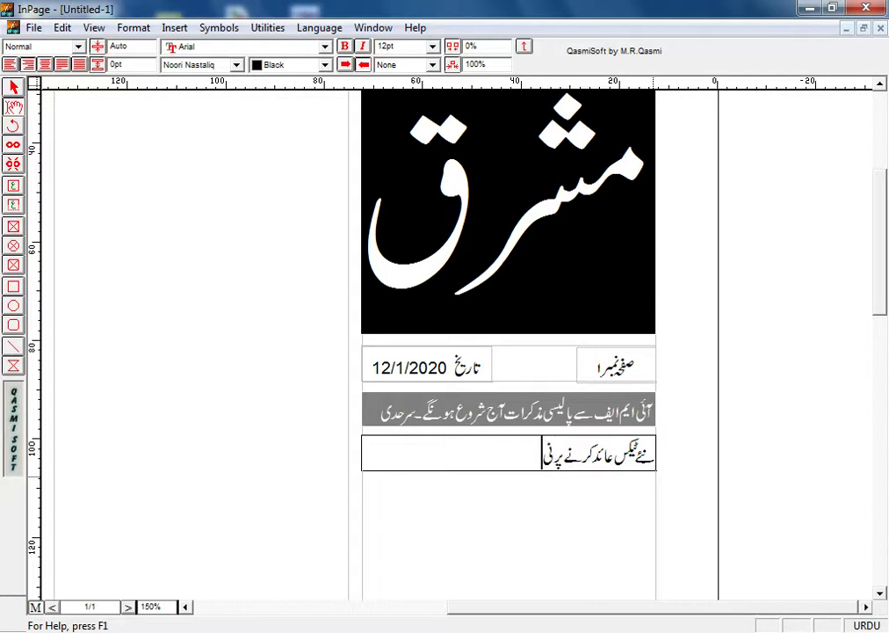
# - Continue the title below the gray headline with "ٹیکس وصولیوں کا ہدف کم کرنے کا"
pyautogui.write(' ٹیکس')
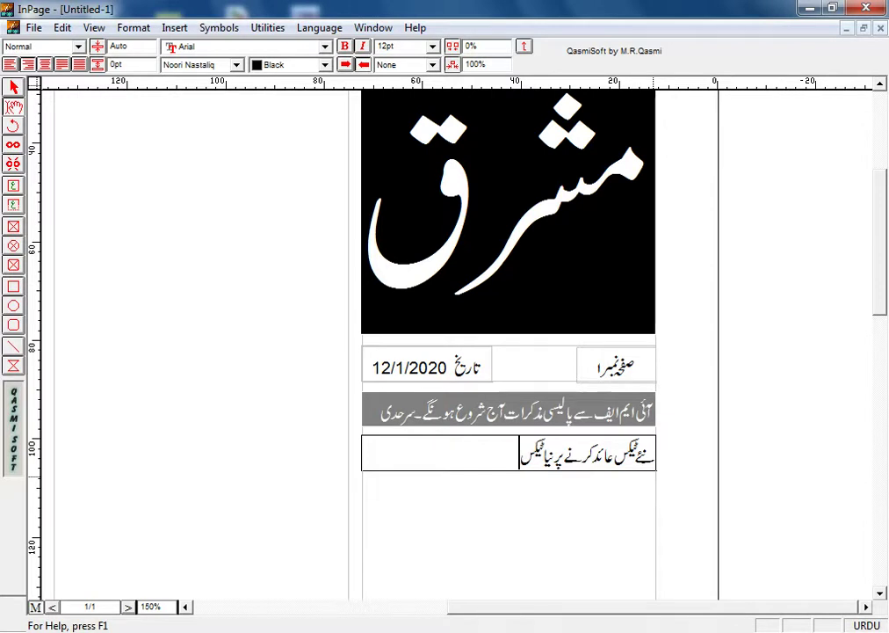
pyautogui.write(' و')
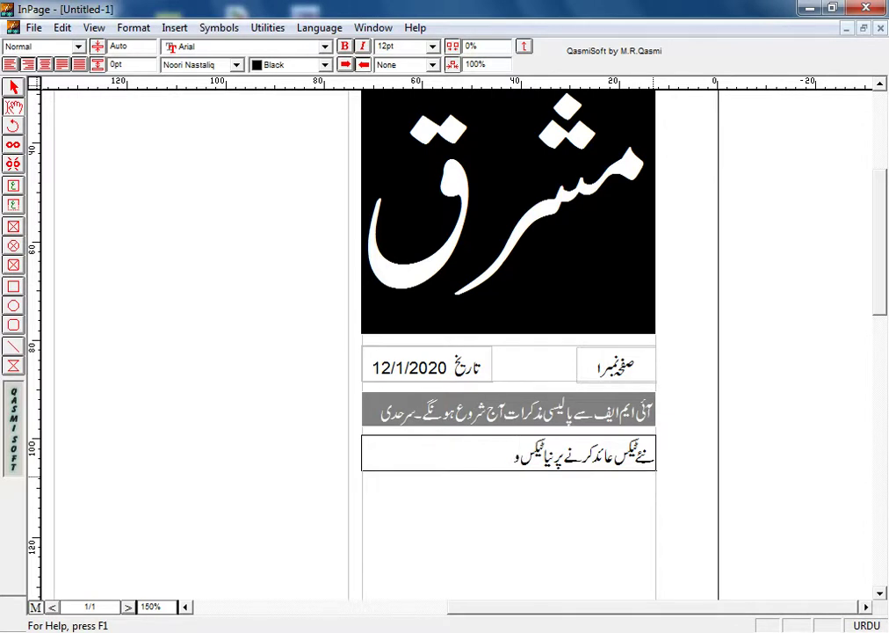
pyautogui.write('صولیوں کا ہدف')
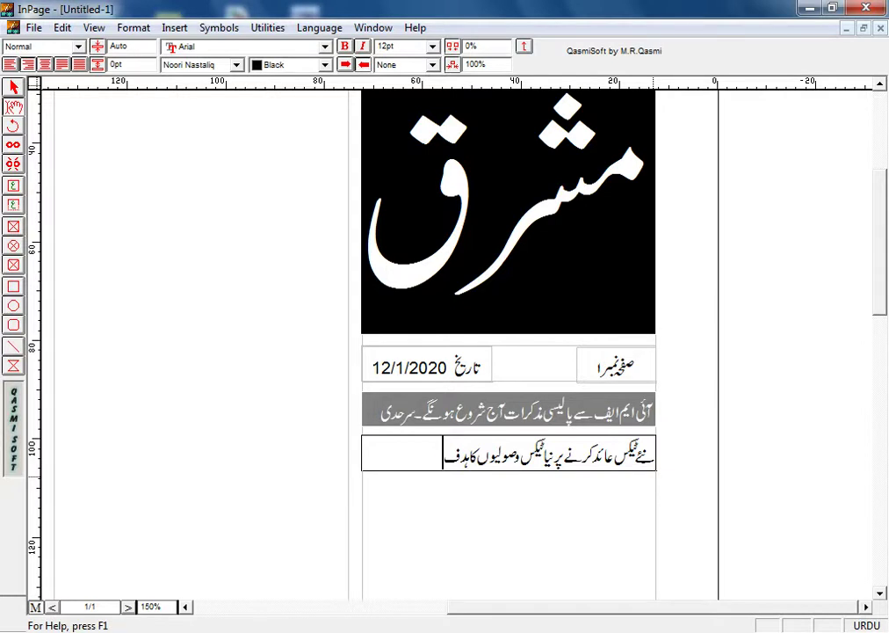
pyautogui.write(' کم کرنے کا')
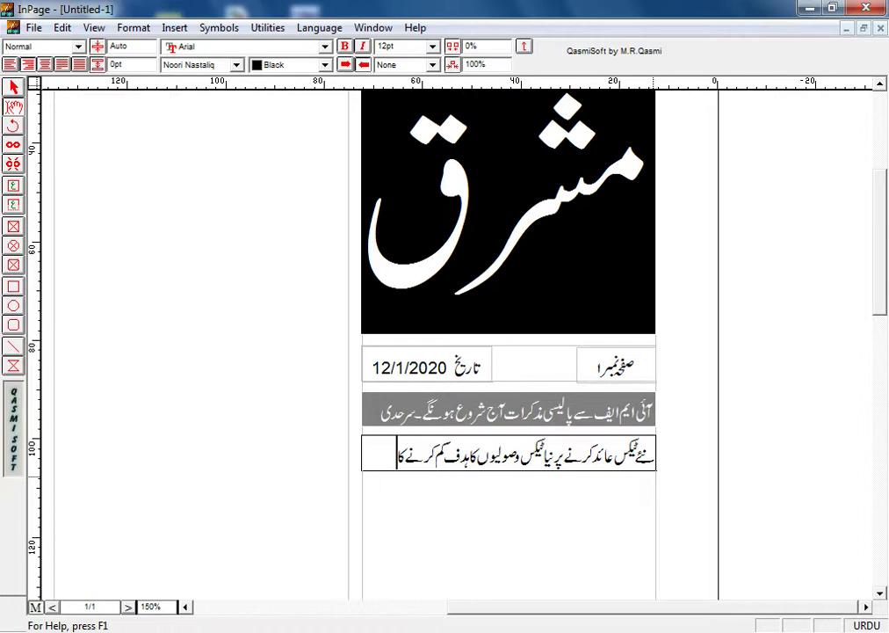
# - Finish the title text with "ختمی فیصلہ کیا جائیگا۔"
pyautogui.write('ختمی فی')
pyautogui.press('BackSpace')
pyautogui.press('BackSpace')
pyautogui.write('فیصلی ک')
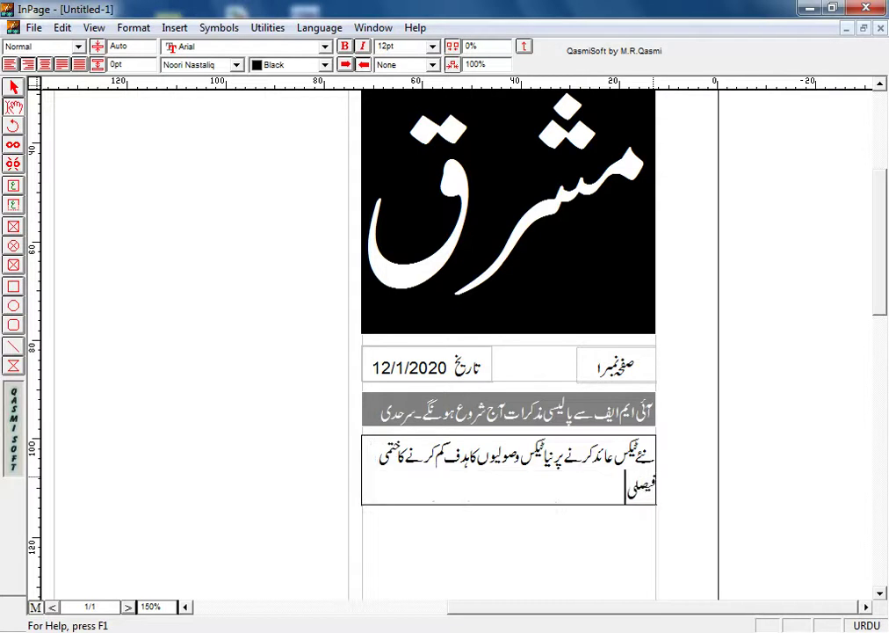
pyautogui.press('BackSpace')
pyautogui.press('BackSpace')
pyautogui.press('BackSpace')
pyautogui.write('ہ کر')
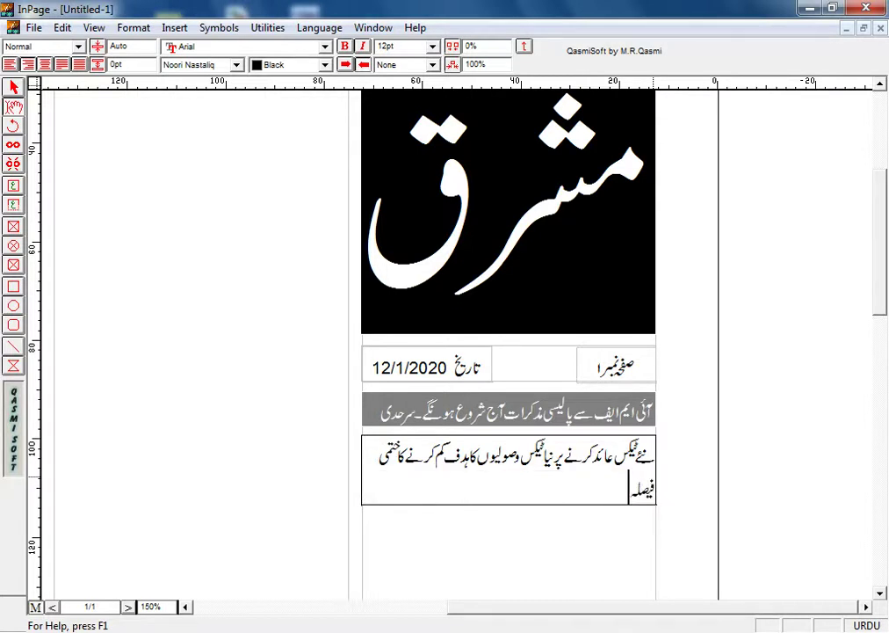
pyautogui.press('BackSpace')
pyautogui.write('یا')
pyautogui.press('BackSpace')
pyautogui.press('BackSpace')
pyautogui.write('یا جائی')
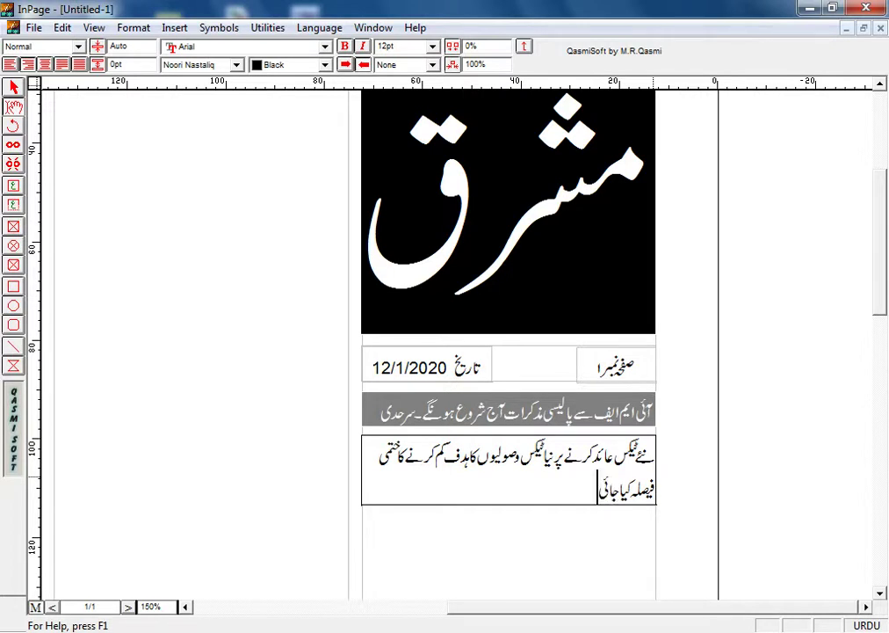
pyautogui.write('گ')
# - Set the whole title text below the gray headline to 10pt
pyautogui.click(595, 495)
pyautogui.moveTo(588, 495); pyautogui.dragTo(679, 464)
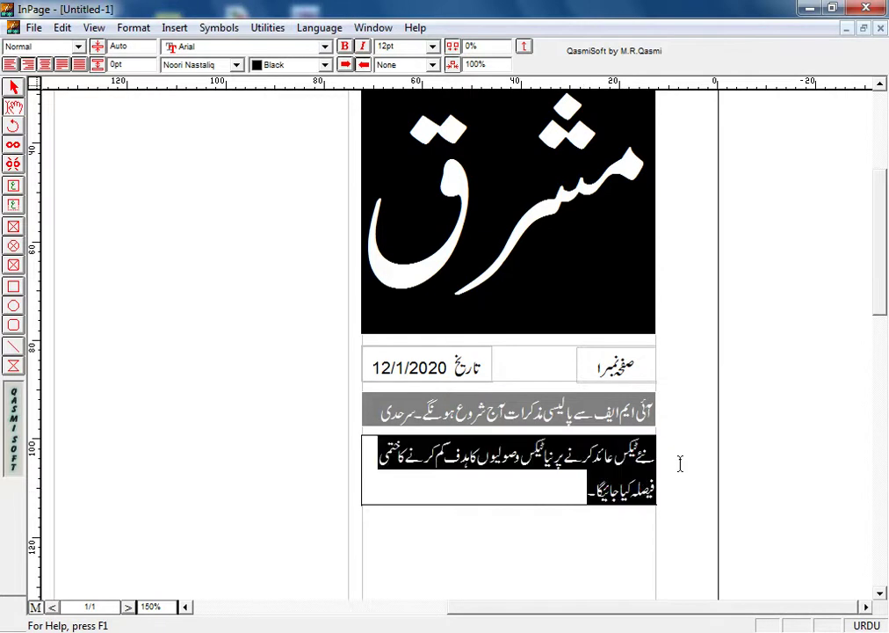
pyautogui.click(432, 46)
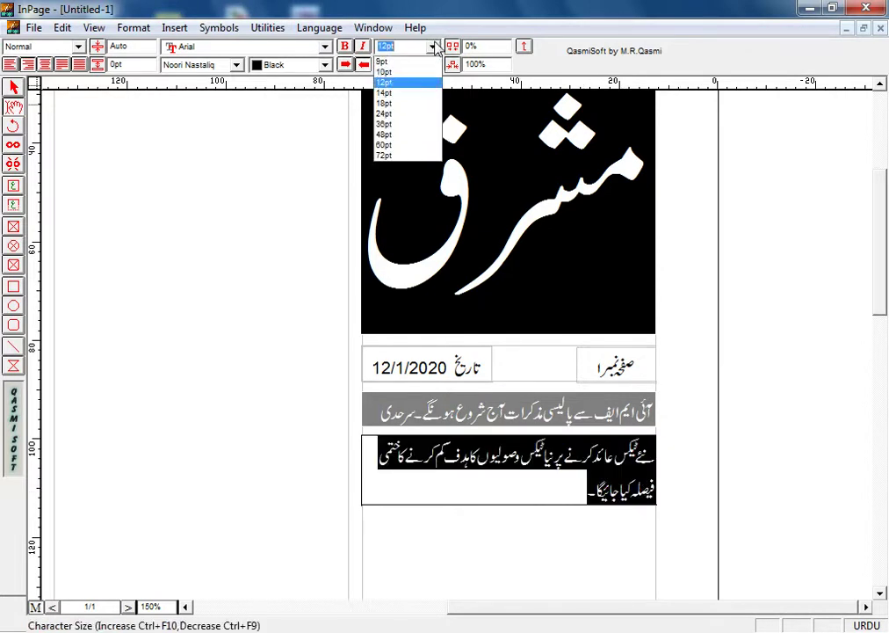
pyautogui.click(396, 73)
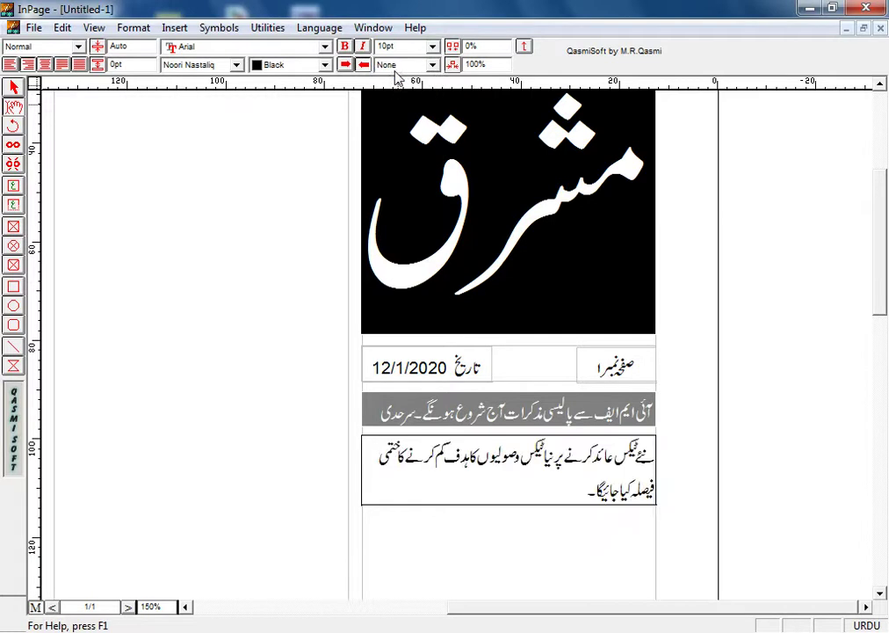
pyautogui.click(498, 492)
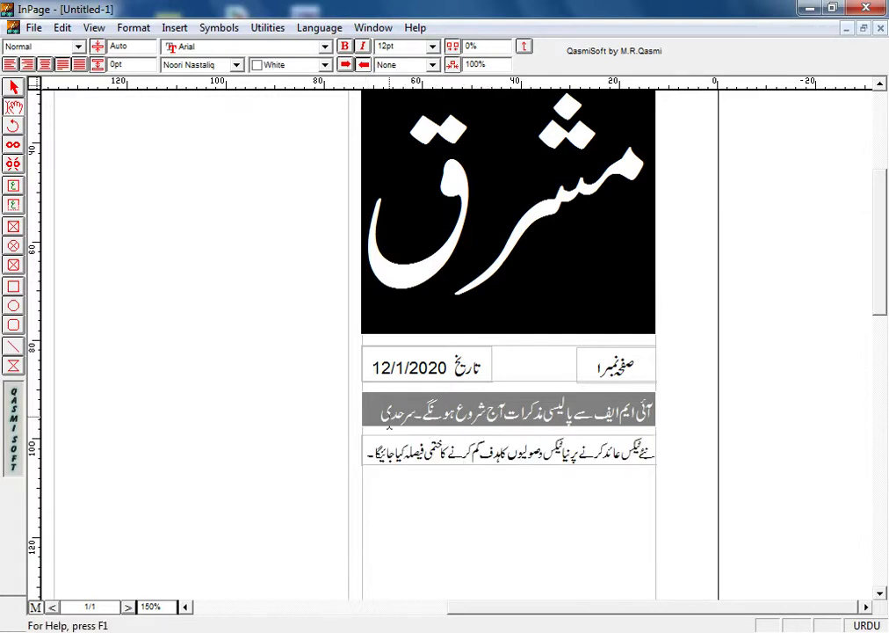
# - Try to set the gray headline box's fill to None, and undo the change
pyautogui.click(13, 87)
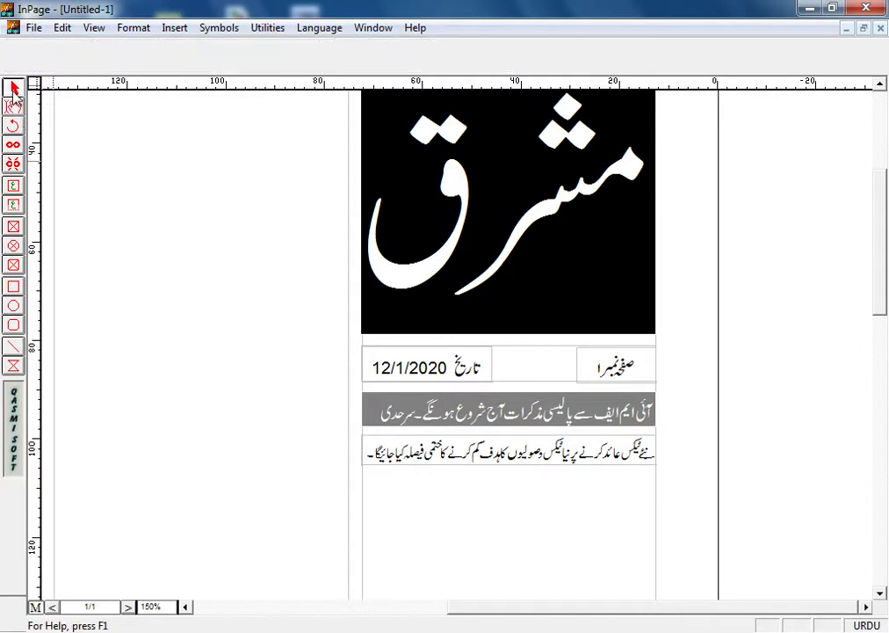
pyautogui.click(406, 418)
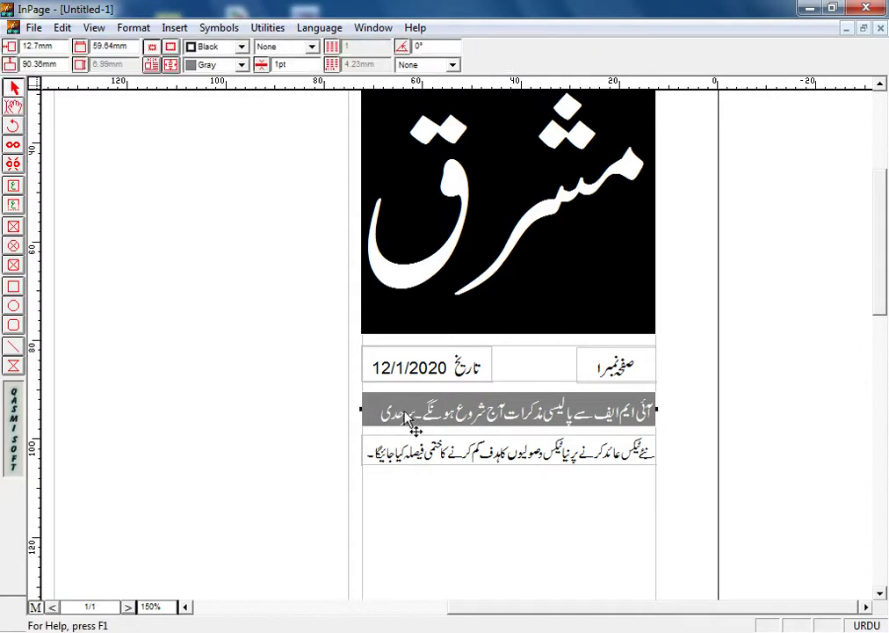
pyautogui.click(242, 65)
pyautogui.moveTo(247, 104); pyautogui.dragTo(244, 86)
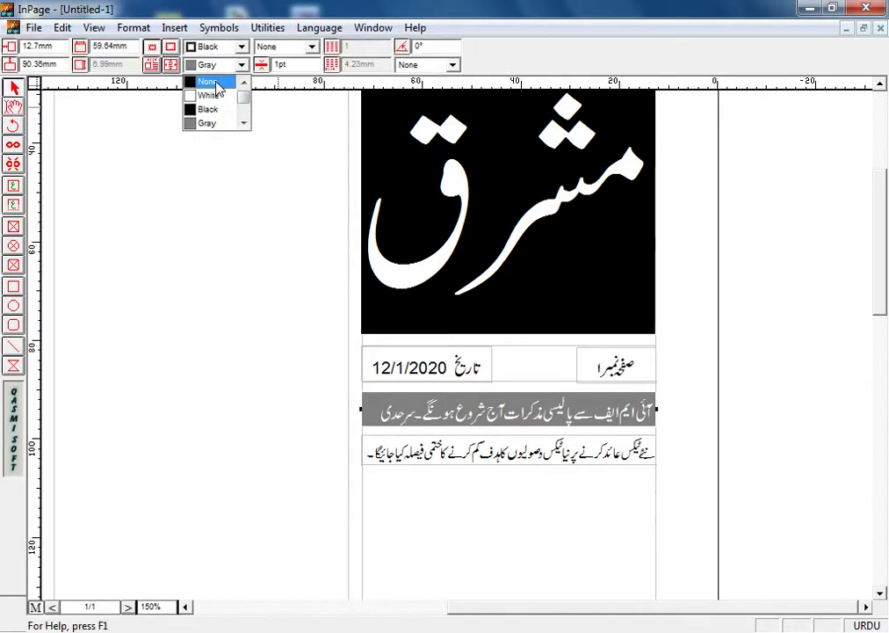
pyautogui.click(209, 82)
pyautogui.click(483, 452)
pyautogui.hotkey('ctrl', 'z')
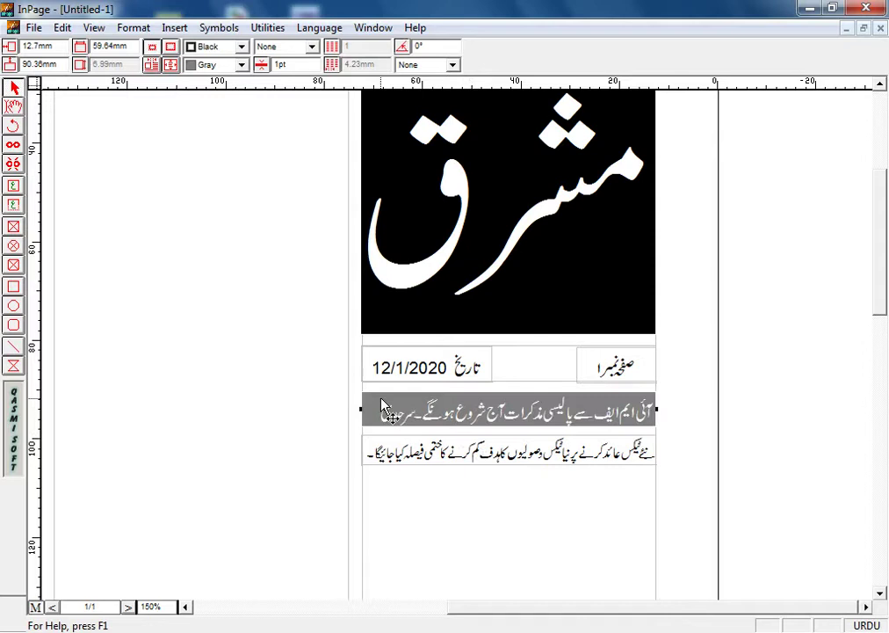
# - Set the fill colour of the gray headline box to None
pyautogui.click(241, 64)
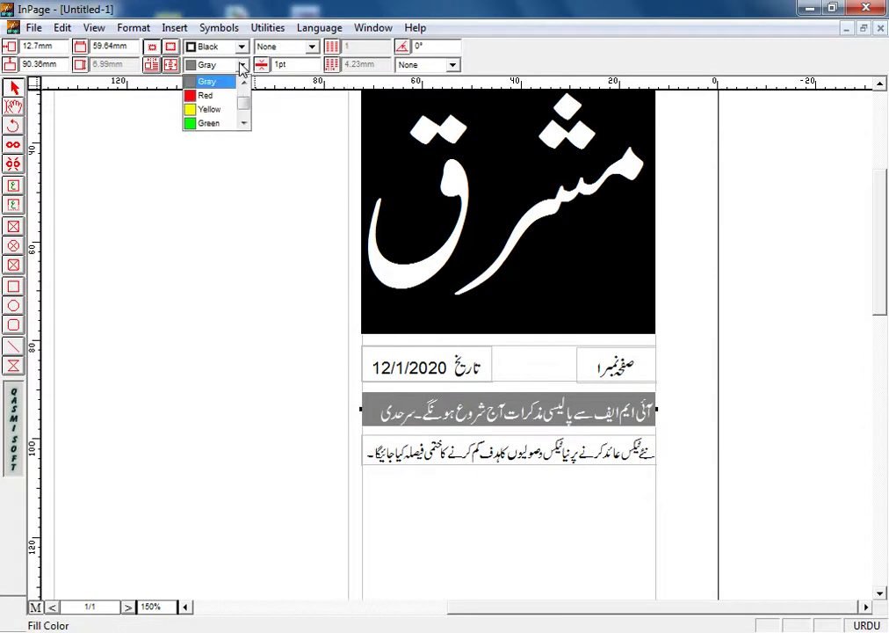
pyautogui.scroll(1, 243, 95)
pyautogui.click(211, 81)
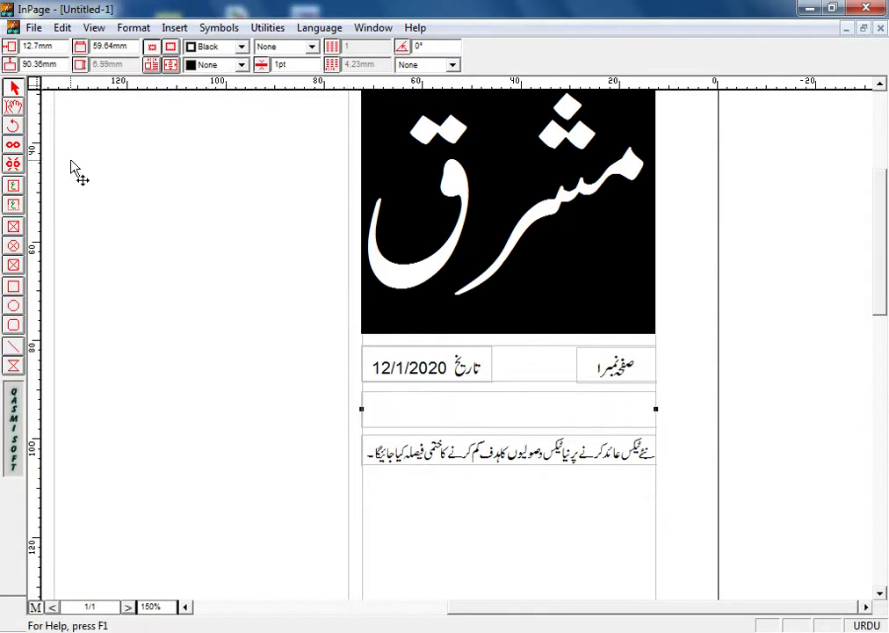
# - Colour the white headline text under the date box black
pyautogui.click(14, 106)
pyautogui.click(376, 409)
pyautogui.moveTo(373, 407); pyautogui.dragTo(661, 407)
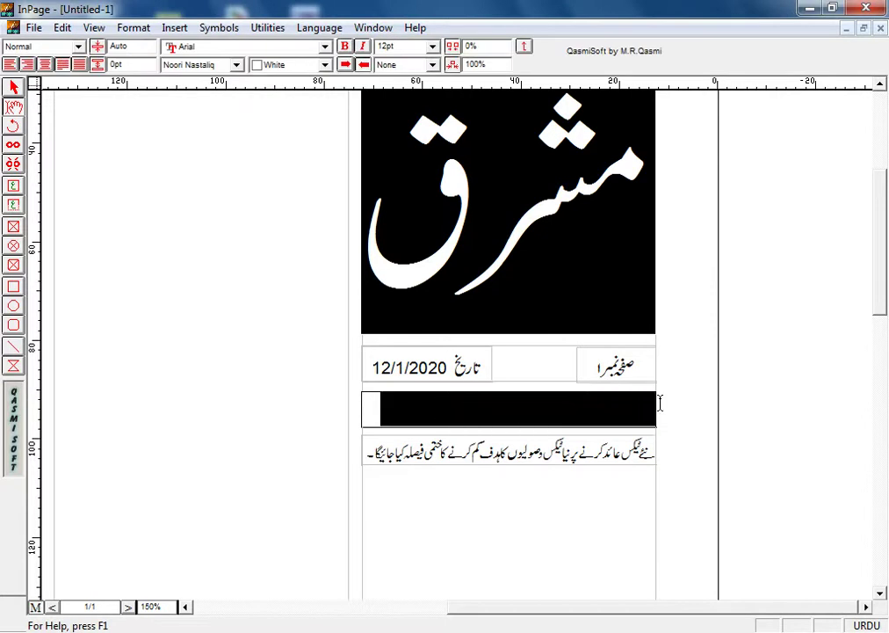
pyautogui.click(324, 64)
pyautogui.click(308, 98)
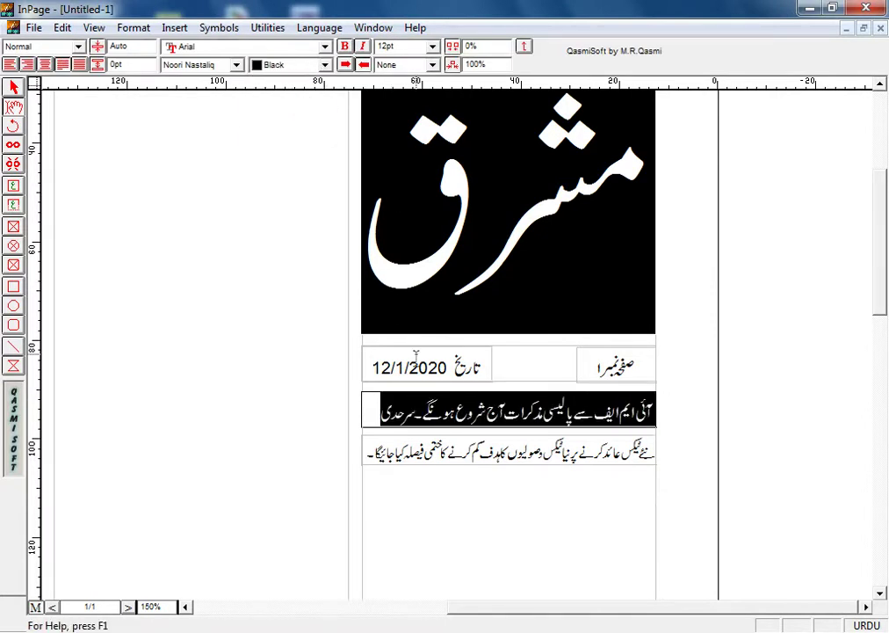
pyautogui.click(394, 422)
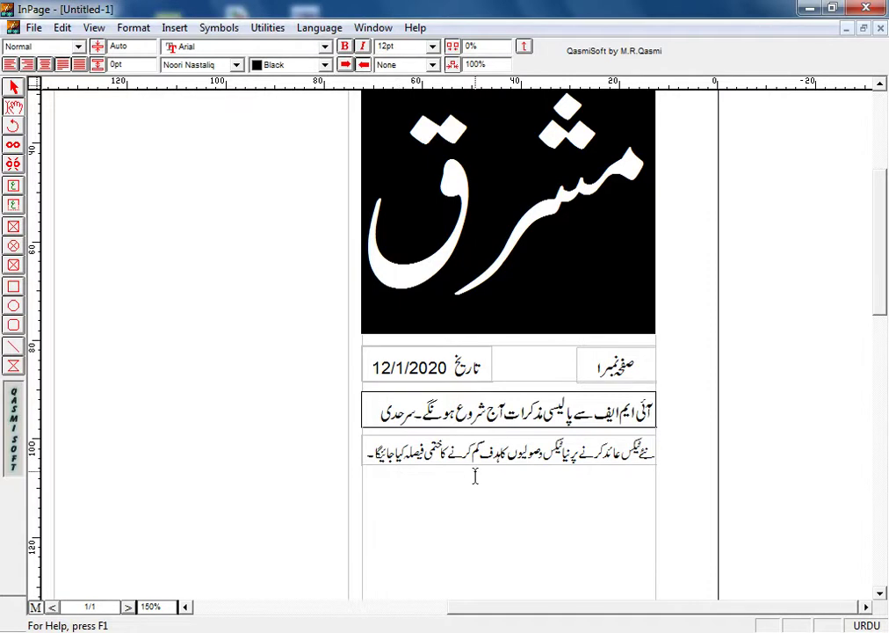
# - Fill the title box below the headline with black
pyautogui.click(14, 87)
pyautogui.click(378, 450)
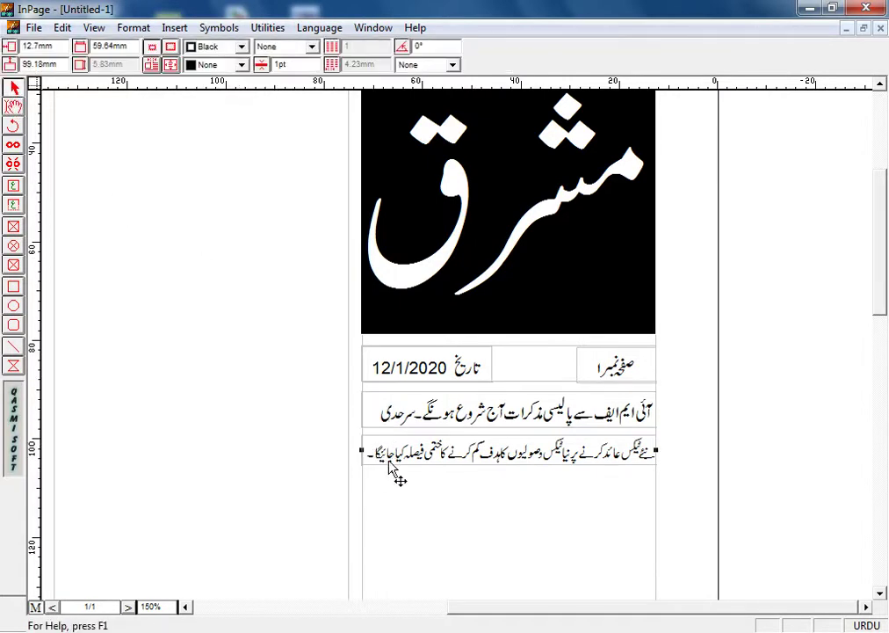
pyautogui.click(242, 65)
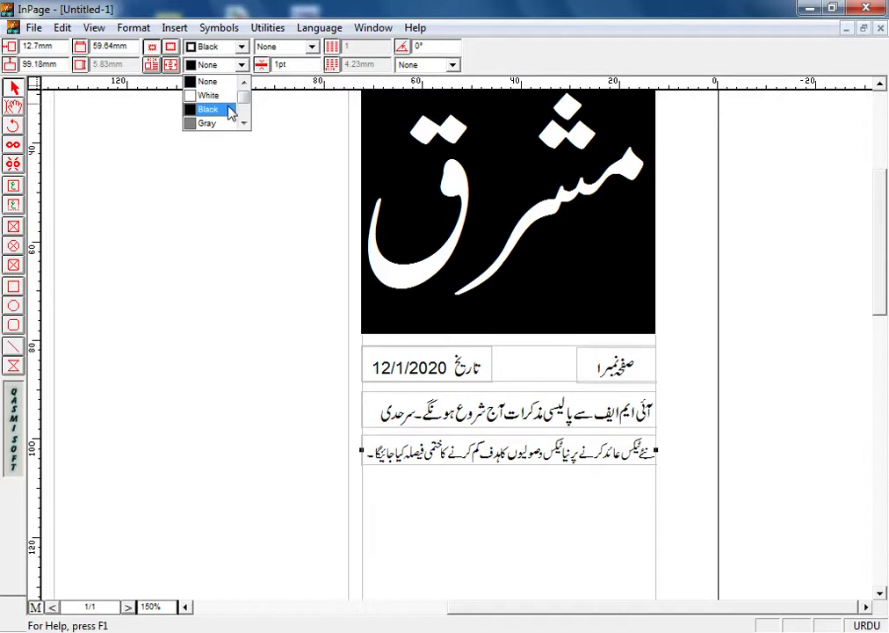
pyautogui.click(232, 109)
# - Colour the title text in the black box white
pyautogui.click(13, 106)
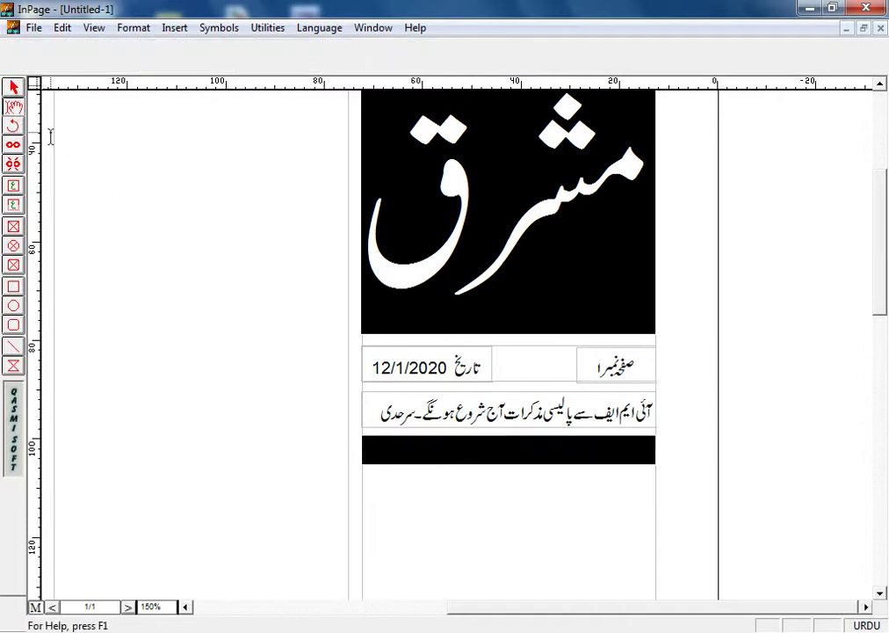
pyautogui.click(369, 450)
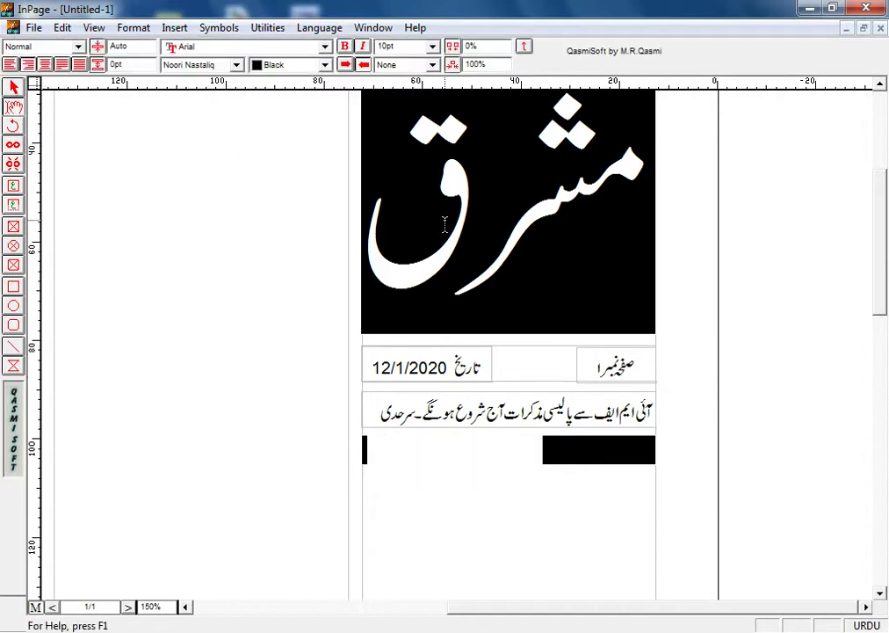
pyautogui.moveTo(370, 451); pyautogui.dragTo(655, 453)
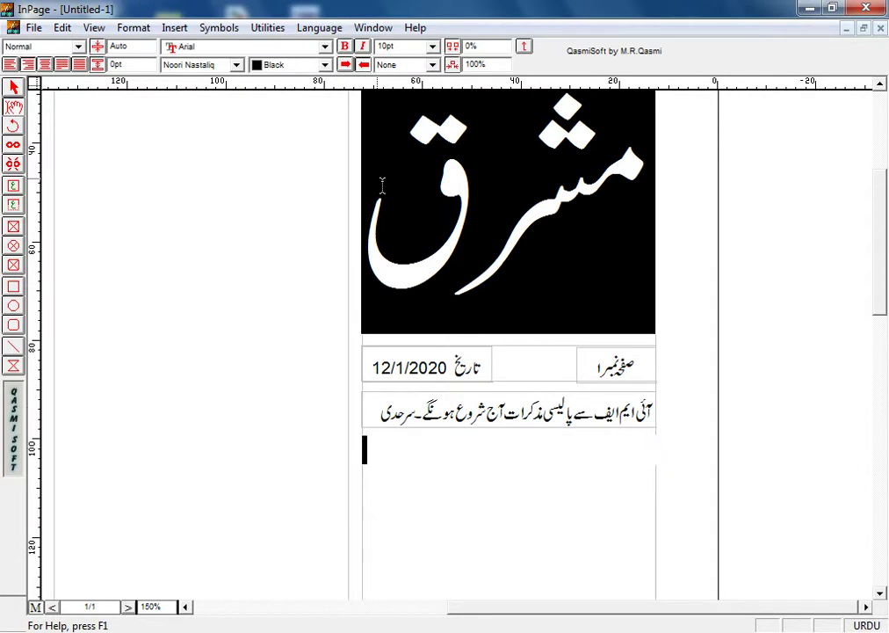
pyautogui.click(263, 65)
pyautogui.scroll(1, 332, 110)
pyautogui.click(307, 93)
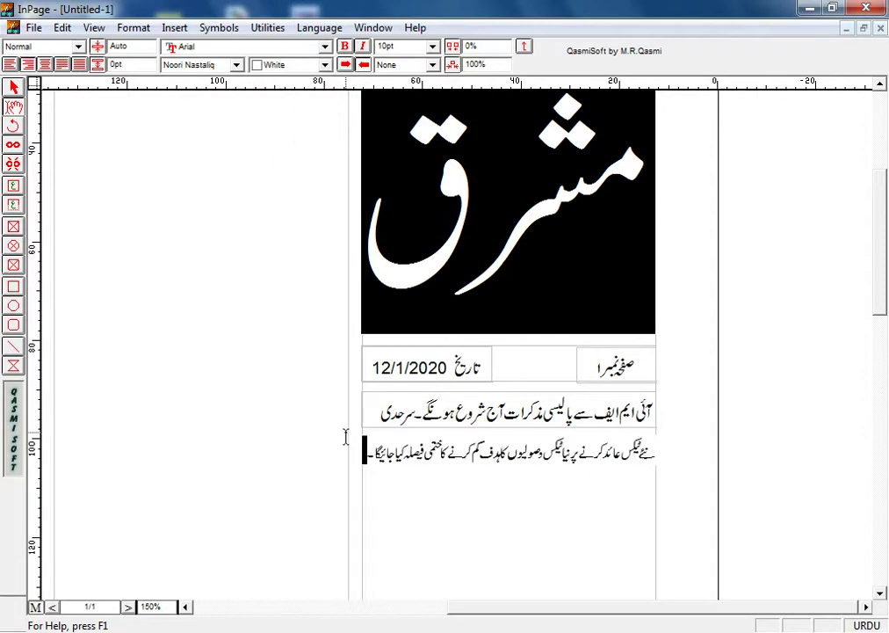
# - Draw a column-wide text box below the black title and enter "مذکرات وزیر خزانہ کریں گے۔" in it
pyautogui.click(13, 203)
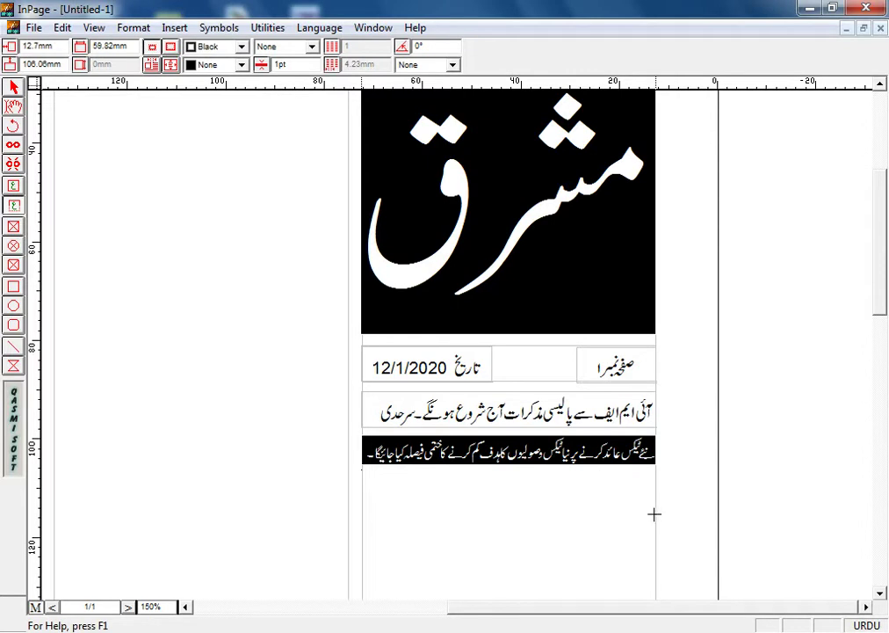
pyautogui.moveTo(654, 514); pyautogui.dragTo(654, 519)
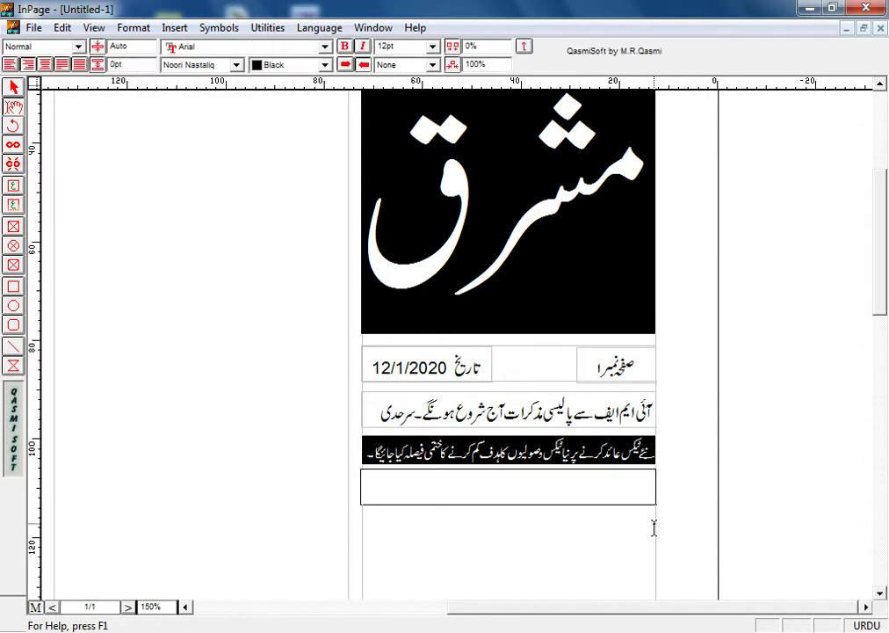
pyautogui.write('مذکرات وزی')
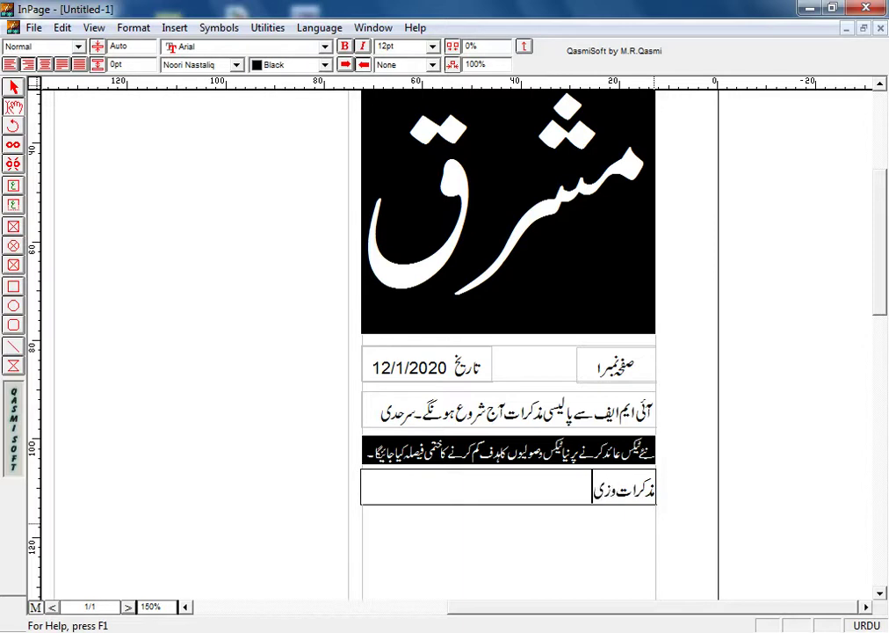
pyautogui.write('رخزانی')
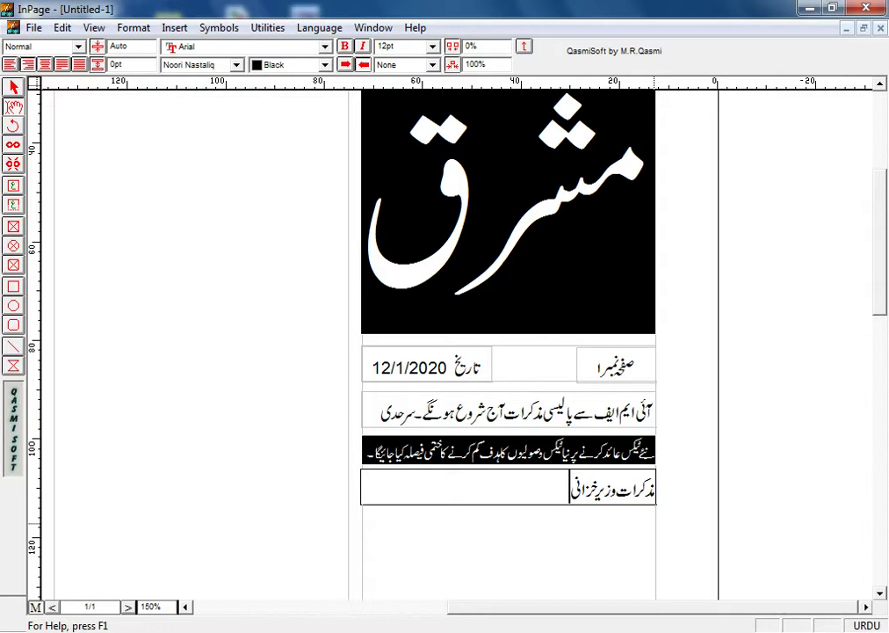
pyautogui.press('BackSpace')
pyautogui.write('ک')
pyautogui.press('BackSpace')
pyautogui.press('BackSpace')
pyautogui.press('BackSpace')
pyautogui.write('ہ کر')
pyautogui.write('ین')
pyautogui.press('BackSpace')
pyautogui.write('ں')
pyautogui.write(' ف')
pyautogui.press('BackSpace')
pyautogui.write('گے')
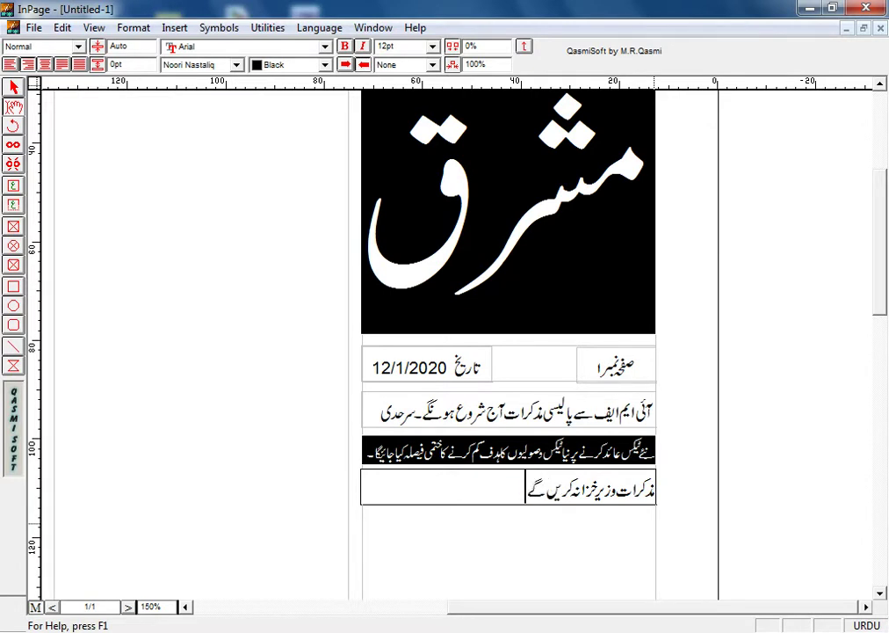
# - Set the news sentence in the new text box to 10pt
pyautogui.moveTo(501, 485); pyautogui.dragTo(666, 496)
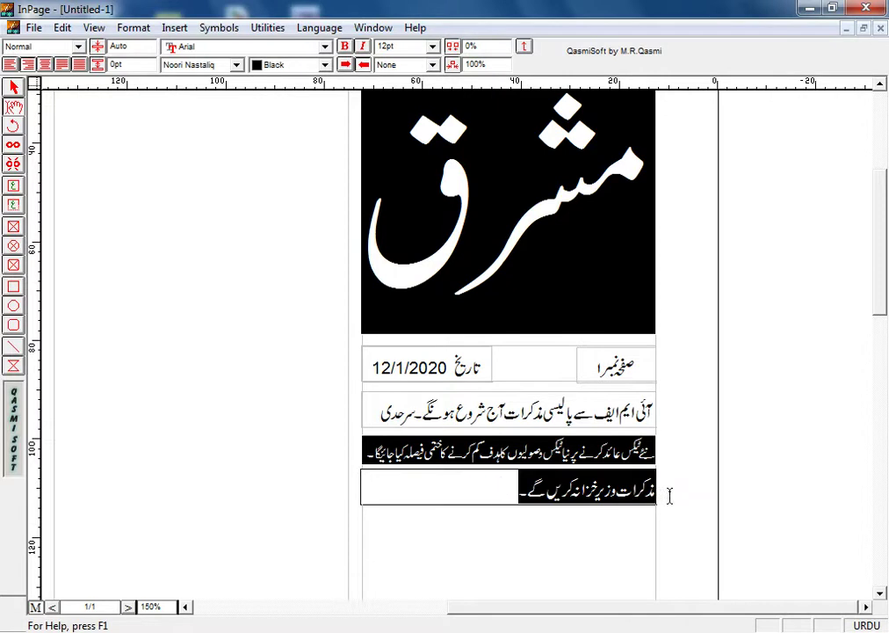
pyautogui.click(433, 47)
pyautogui.click(389, 81)
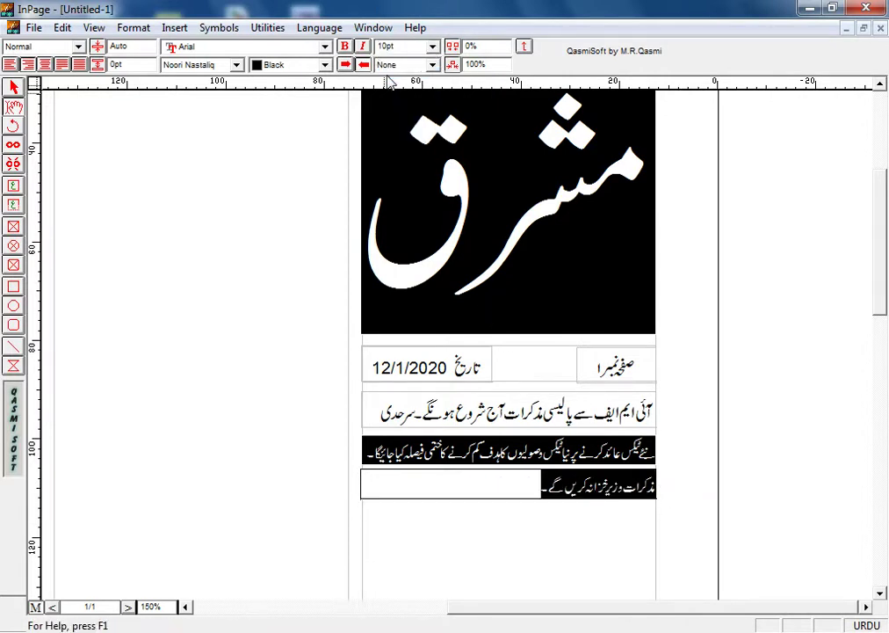
# - Copy the news sentence below the black title and paste it repeatedly until it forms a 13-line news paragraph
pyautogui.click(532, 486)
pyautogui.moveTo(533, 486); pyautogui.dragTo(671, 477)
pyautogui.click(533, 489)
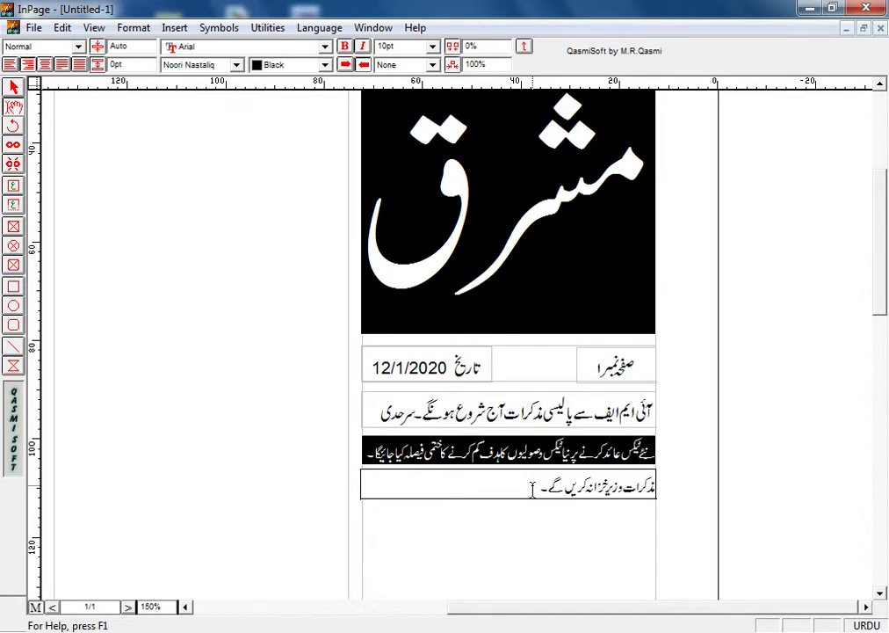
pyautogui.hotkey('ctrl', 'v')
pyautogui.hotkey('ctrl', 'v')
pyautogui.hotkey('ctrl', 'v')
pyautogui.hotkey('ctrl', 'v')
pyautogui.hotkey('ctrl', 'v')
pyautogui.hotkey('ctrl', 'v')
pyautogui.hotkey('ctrl', 'v')
pyautogui.hotkey('ctrl', 'v')
pyautogui.hotkey('ctrl', 'v')
pyautogui.hotkey('ctrl', 'v')
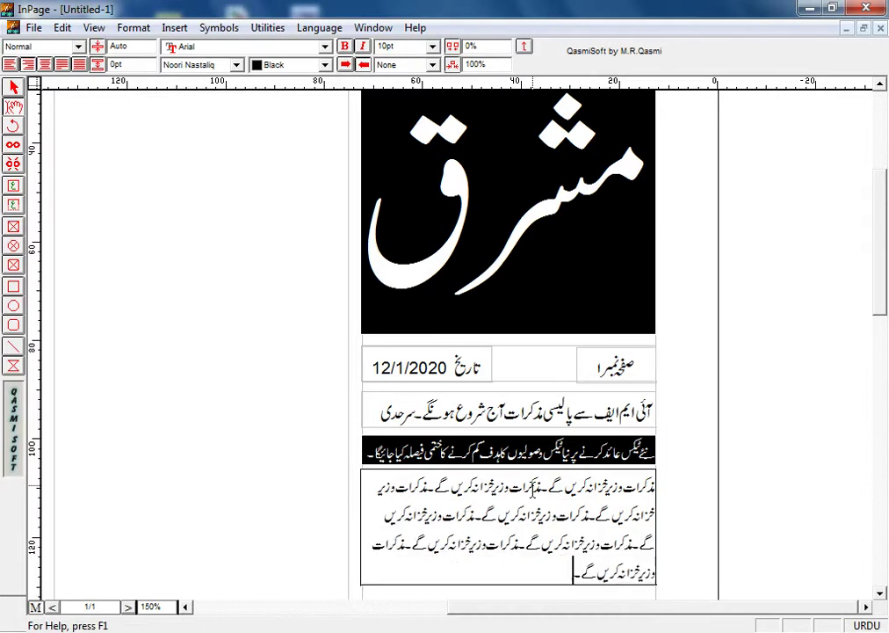
pyautogui.hotkey('ctrl', 'v')
pyautogui.hotkey('ctrl', 'v')
pyautogui.hotkey('ctrl', 'v')
pyautogui.hotkey('ctrl', 'v')
pyautogui.hotkey('ctrl', 'v')
pyautogui.hotkey('ctrl', 'v')
pyautogui.hotkey('ctrl', 'v')
pyautogui.hotkey('ctrl', 'v')
pyautogui.hotkey('ctrl', 'v')
pyautogui.hotkey('ctrl', 'v')
pyautogui.hotkey('ctrl', 'v')
pyautogui.hotkey('ctrl', 'v')
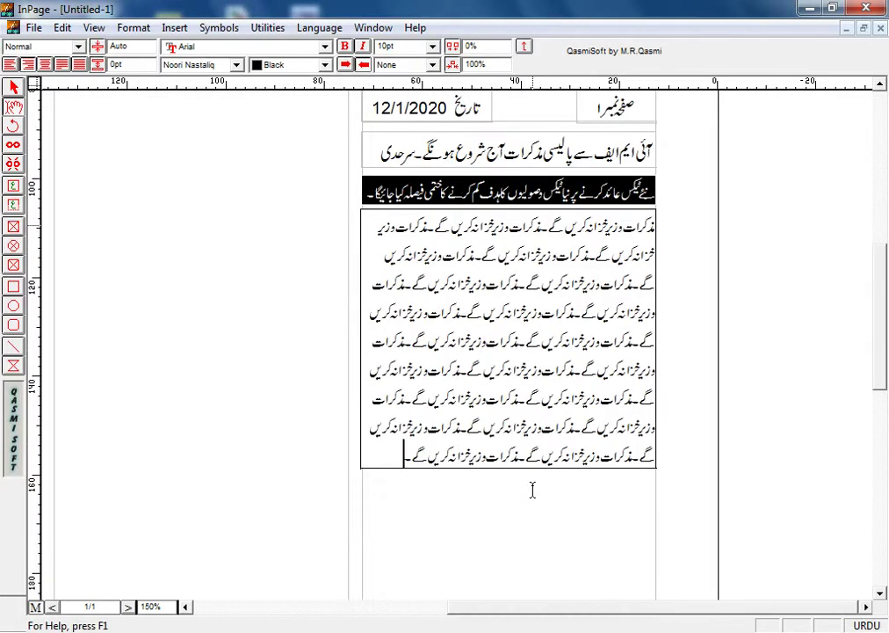
pyautogui.hotkey('ctrl', 'v')
pyautogui.hotkey('ctrl', 'v')
pyautogui.hotkey('ctrl', 'v')
pyautogui.hotkey('ctrl', 'v')
pyautogui.hotkey('ctrl', 'v')
pyautogui.hotkey('ctrl', 'v')
pyautogui.hotkey('ctrl', 'v')
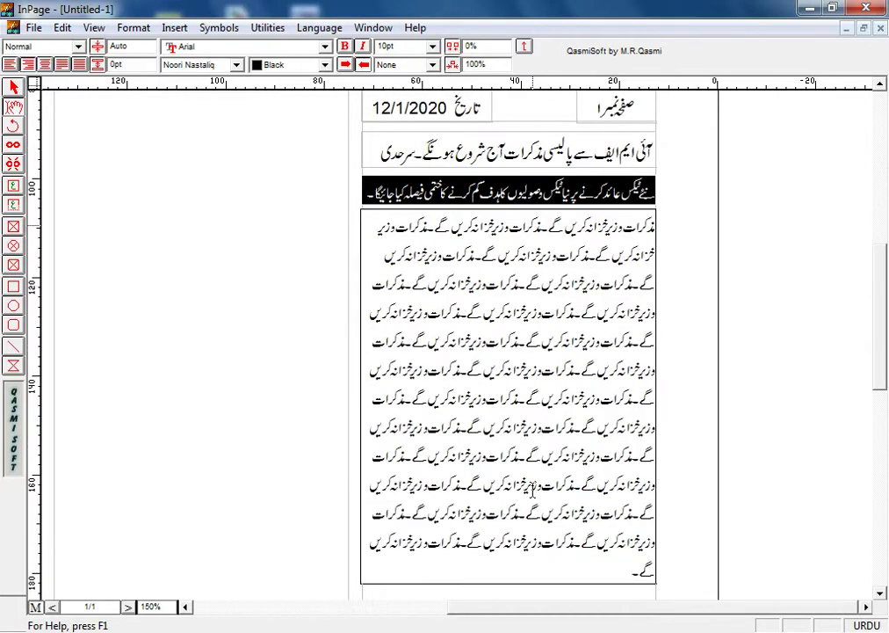
# - Draw a column-wide text box at the top of the middle column, beside the masthead
pyautogui.moveTo(885, 334)
pyautogui.mouseDown()
pyautogui.moveTo(886, 193)
pyautogui.moveTo(886, 325)
pyautogui.mouseUp()
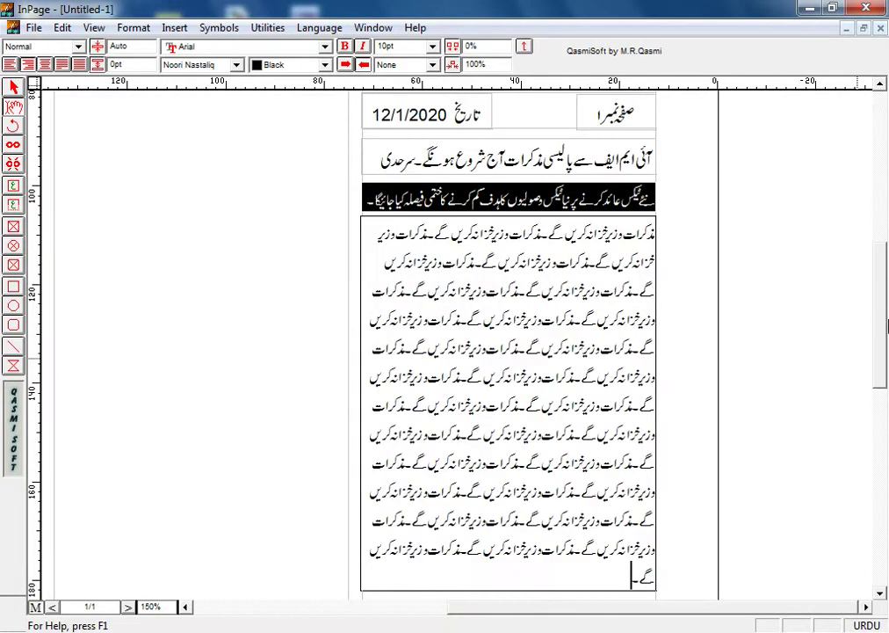
pyautogui.hotkey('ctrl', '1')
pyautogui.moveTo(883, 220); pyautogui.dragTo(884, 173)
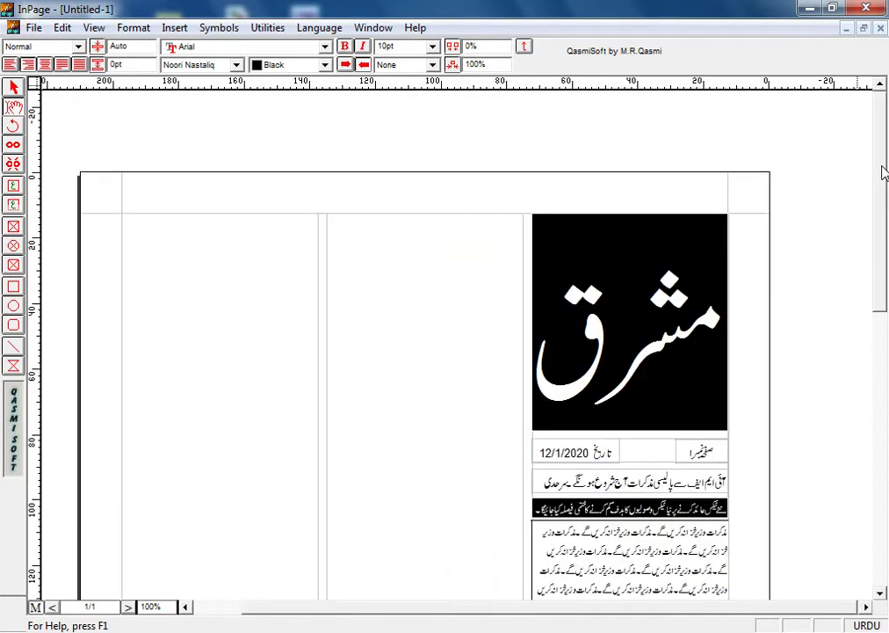
pyautogui.moveTo(885, 231); pyautogui.dragTo(886, 325)
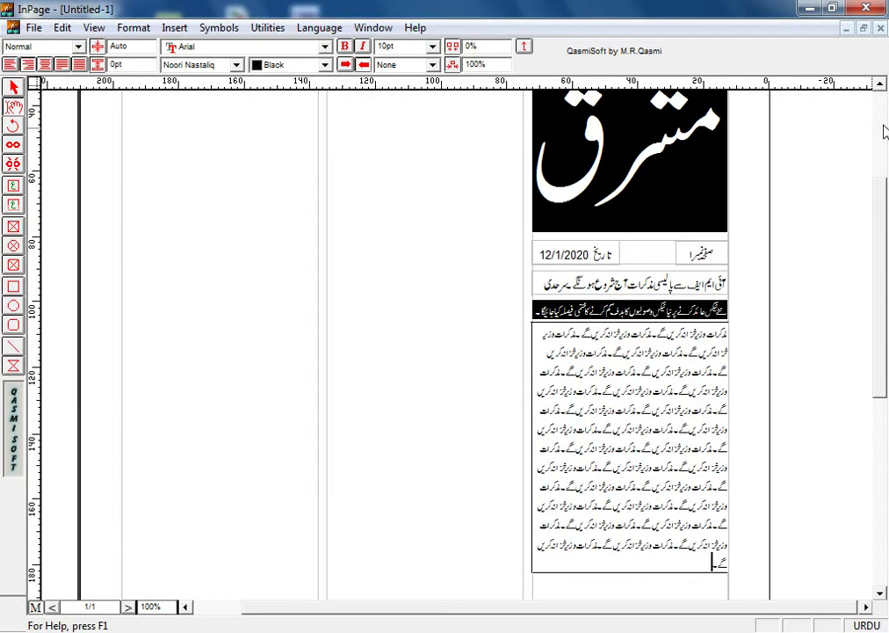
pyautogui.scroll(5, 884, 130)
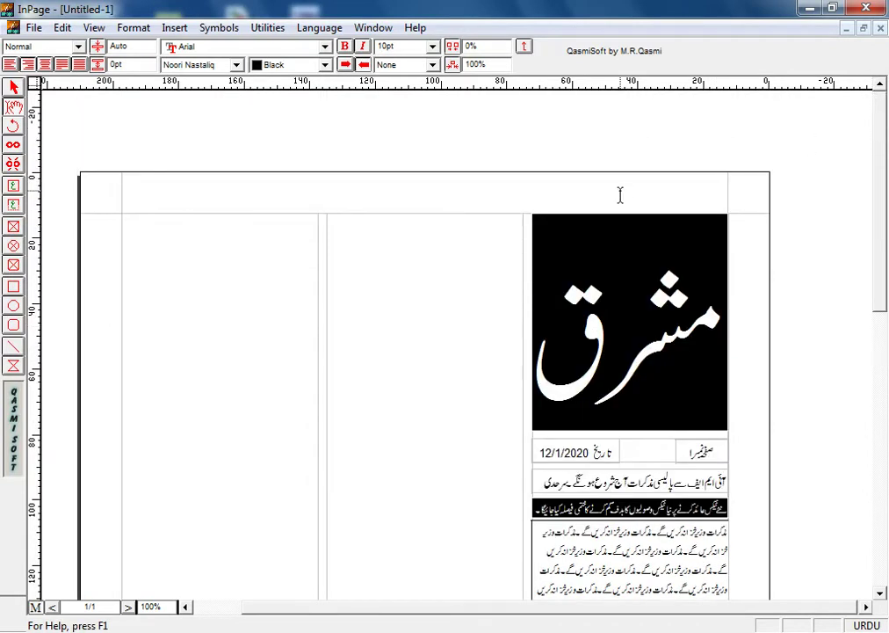
pyautogui.click(13, 208)
pyautogui.moveTo(331, 215); pyautogui.dragTo(522, 238)
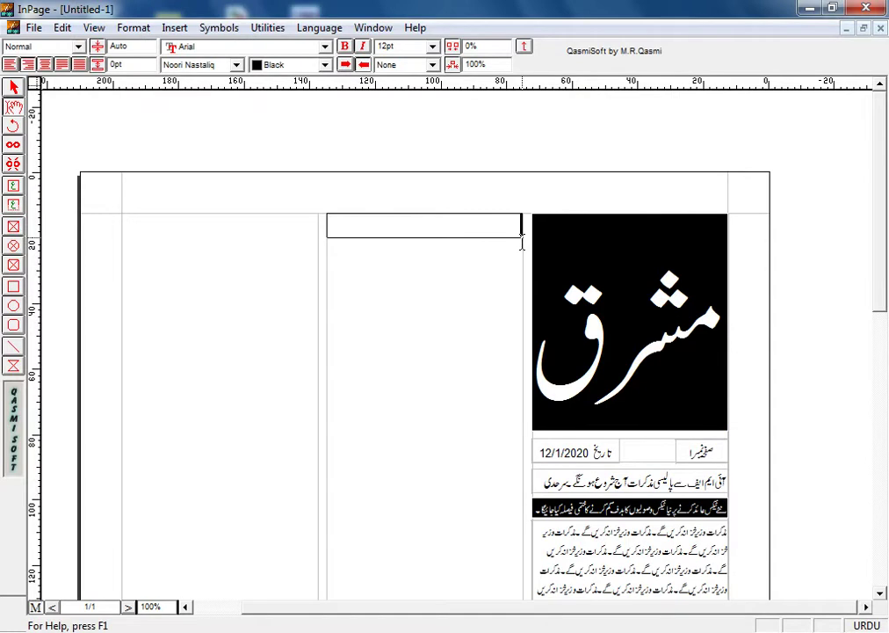
# - Paste the copied news sentence repeatedly into the middle column's text box to build a 13-line paragraph
pyautogui.hotkey('ctrl', 'v')
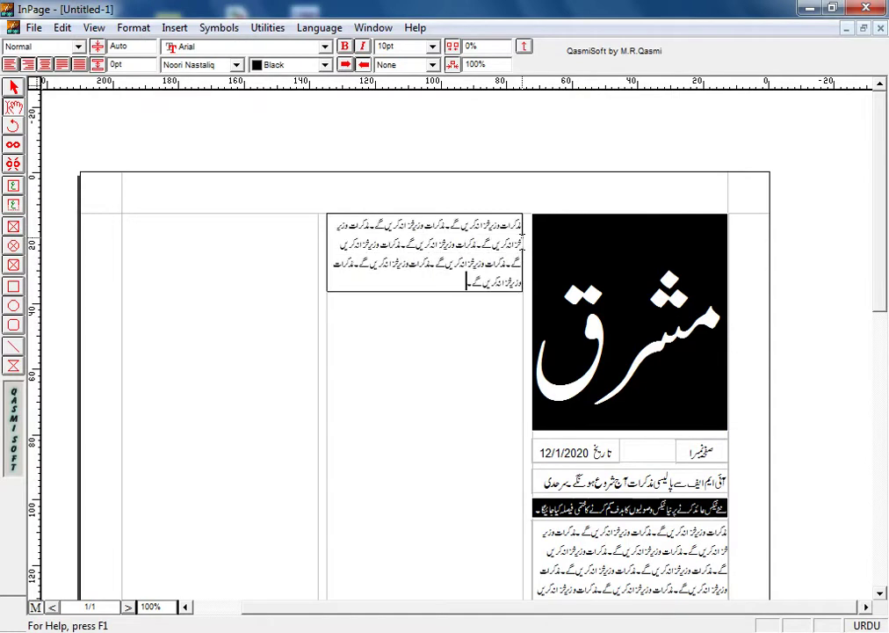
pyautogui.hotkey('ctrl', 'v')
pyautogui.hotkey('ctrl', 'v')
pyautogui.hotkey('ctrl', 'v')
pyautogui.hotkey('ctrl', 'v')
pyautogui.hotkey('ctrl', 'v')
pyautogui.hotkey('ctrl', 'v')
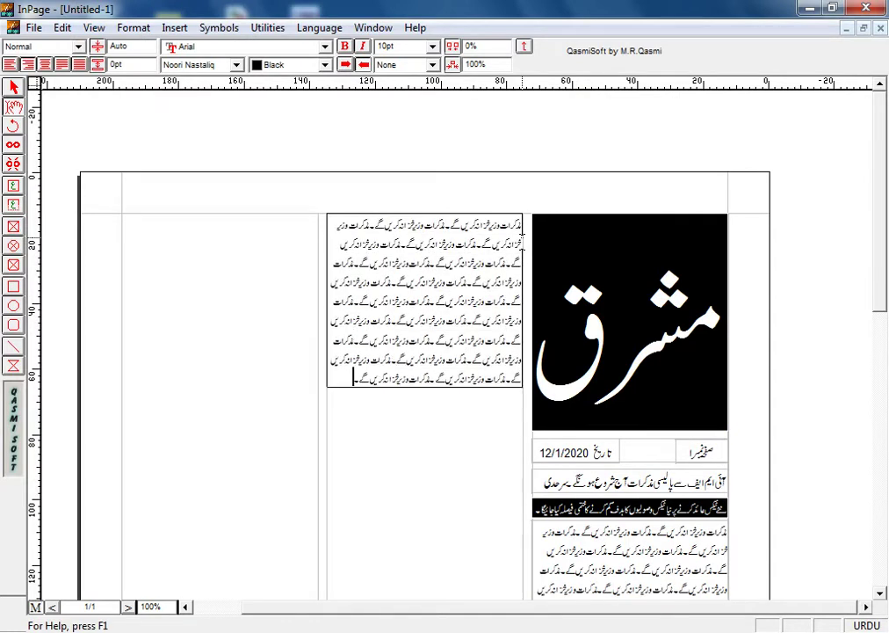
pyautogui.hotkey('ctrl', 'v')
pyautogui.hotkey('ctrl', 'v')
pyautogui.hotkey('ctrl', 'v')
pyautogui.hotkey('ctrl', 'v')
pyautogui.hotkey('ctrl', 'v')
pyautogui.hotkey('ctrl', 'v')
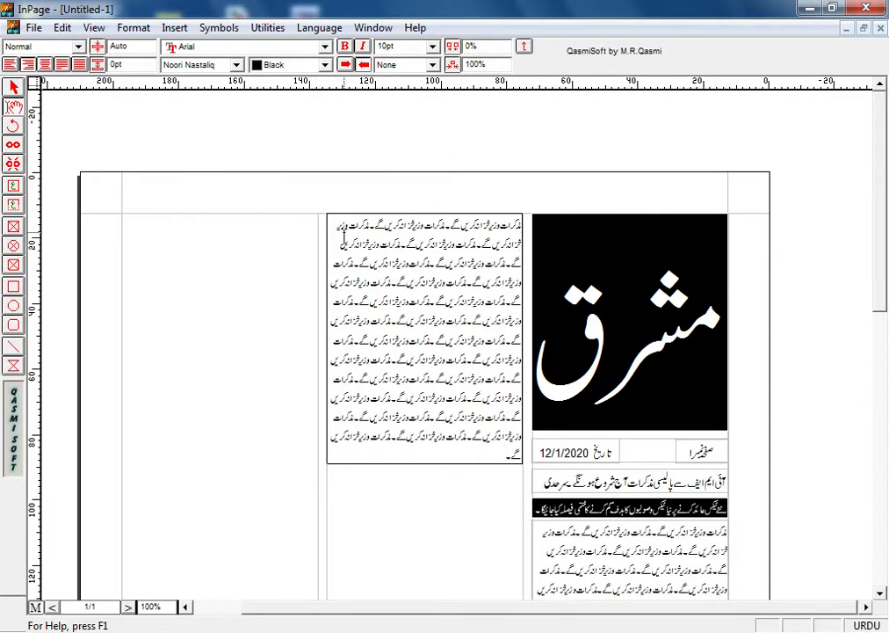
# - Move the middle column's news box down and place the black title box above it at the column's top edge
pyautogui.click(14, 87)
pyautogui.click(358, 255)
pyautogui.moveTo(359, 255); pyautogui.dragTo(391, 304)
pyautogui.click(605, 514)
pyautogui.moveTo(604, 518); pyautogui.dragTo(400, 240)
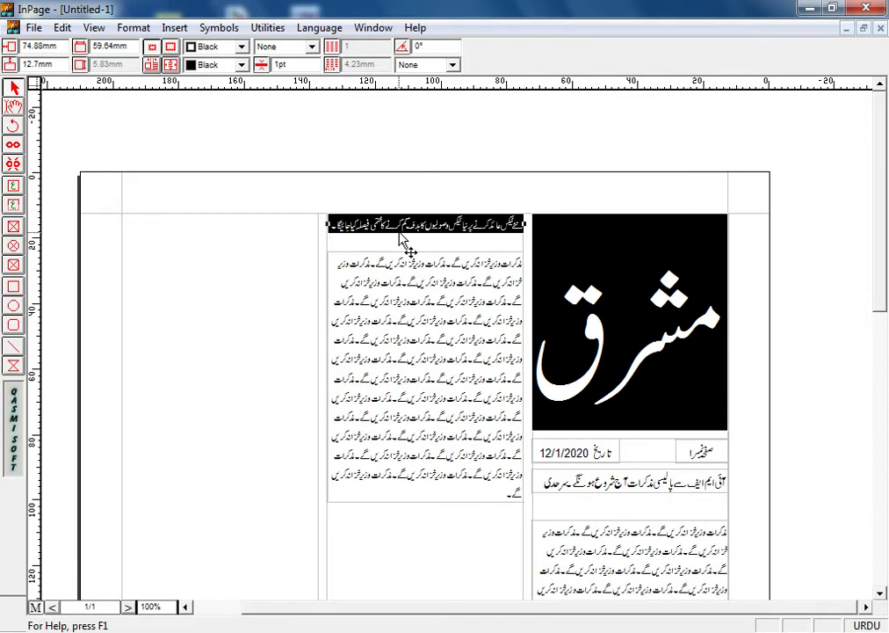
# - Duplicate the black title box and place the copy between the headline and the news text in the masthead column
pyautogui.click(400, 243)
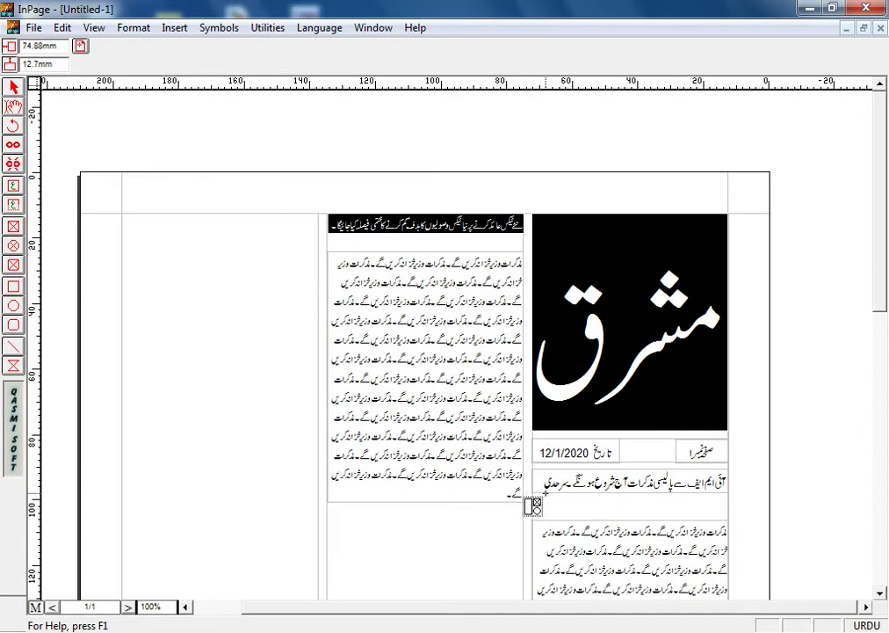
pyautogui.click(535, 507)
pyautogui.moveTo(546, 510); pyautogui.dragTo(713, 511)
pyautogui.click(470, 536)
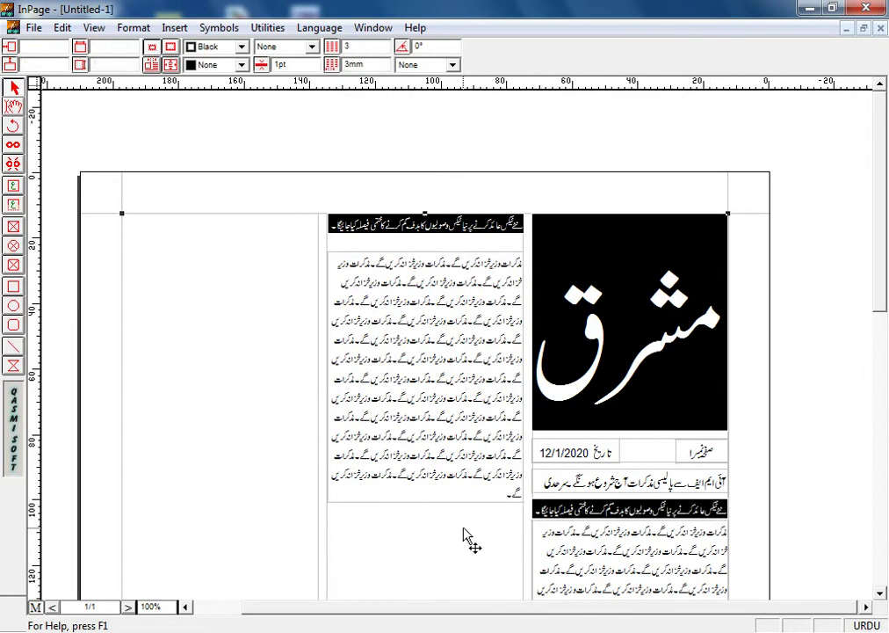
# - Move the middle column's news box up so it sits directly beneath its black title
pyautogui.click(466, 286)
pyautogui.moveTo(462, 301); pyautogui.dragTo(455, 281)
pyautogui.click(415, 569)
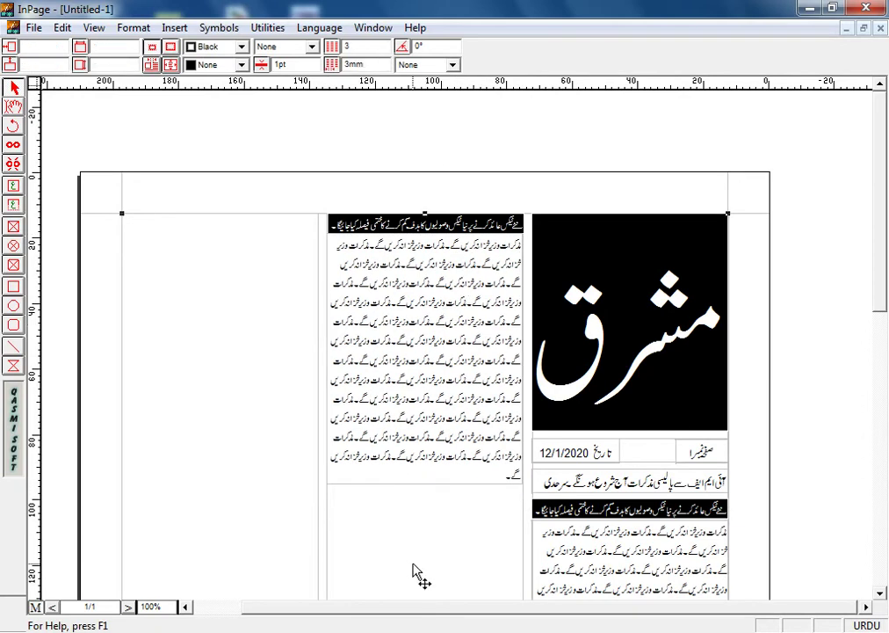